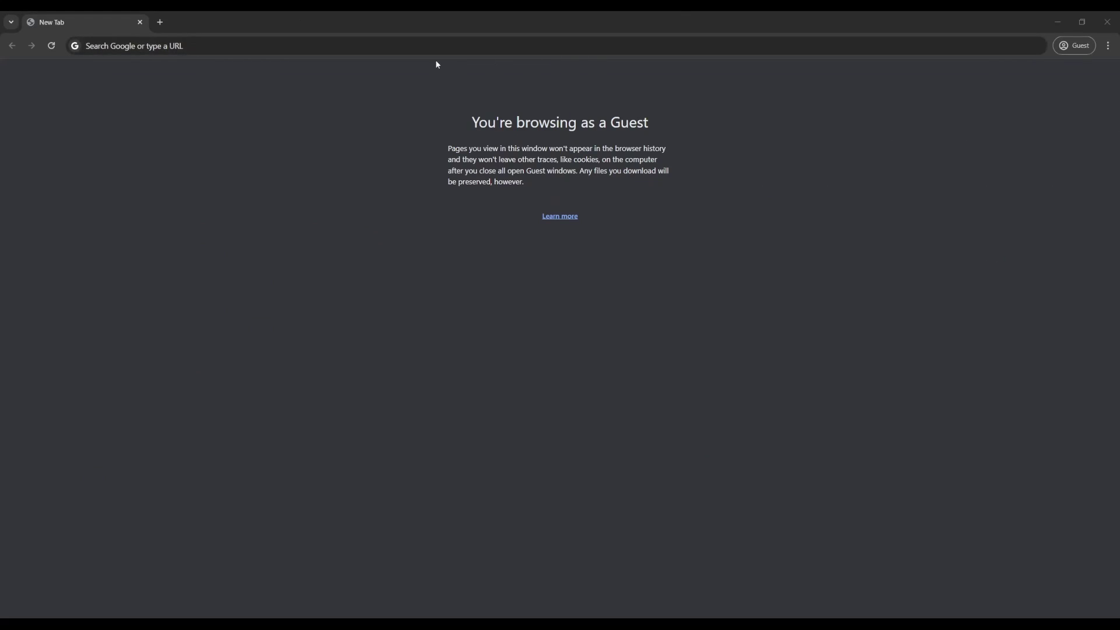
- Search Google for 'orangepi' from the Chrome address bar
click(424, 48)
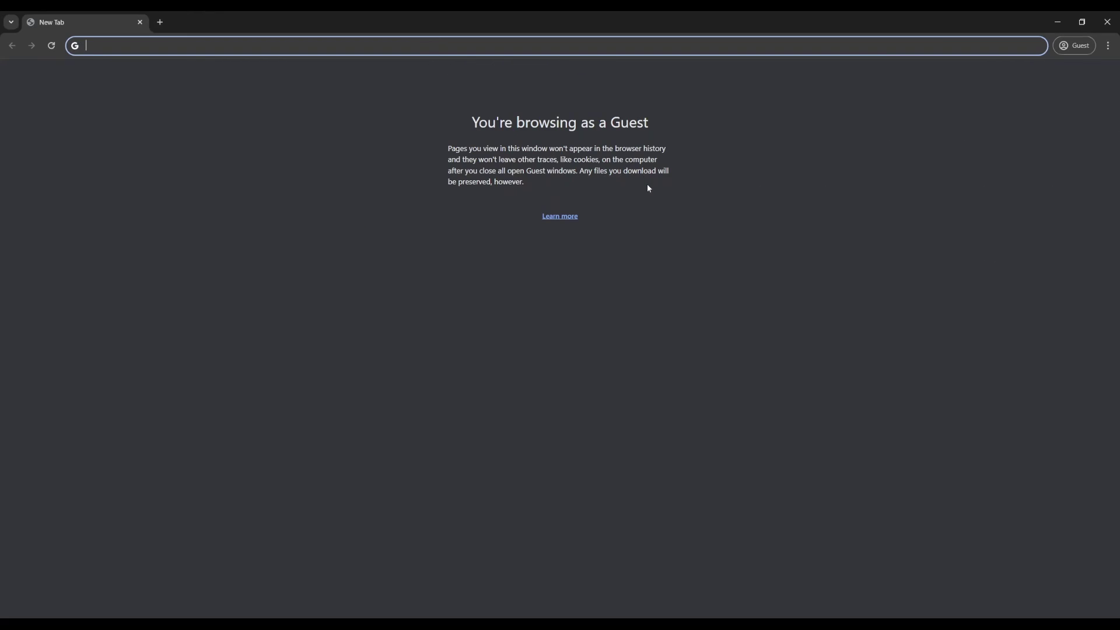
text(orang)
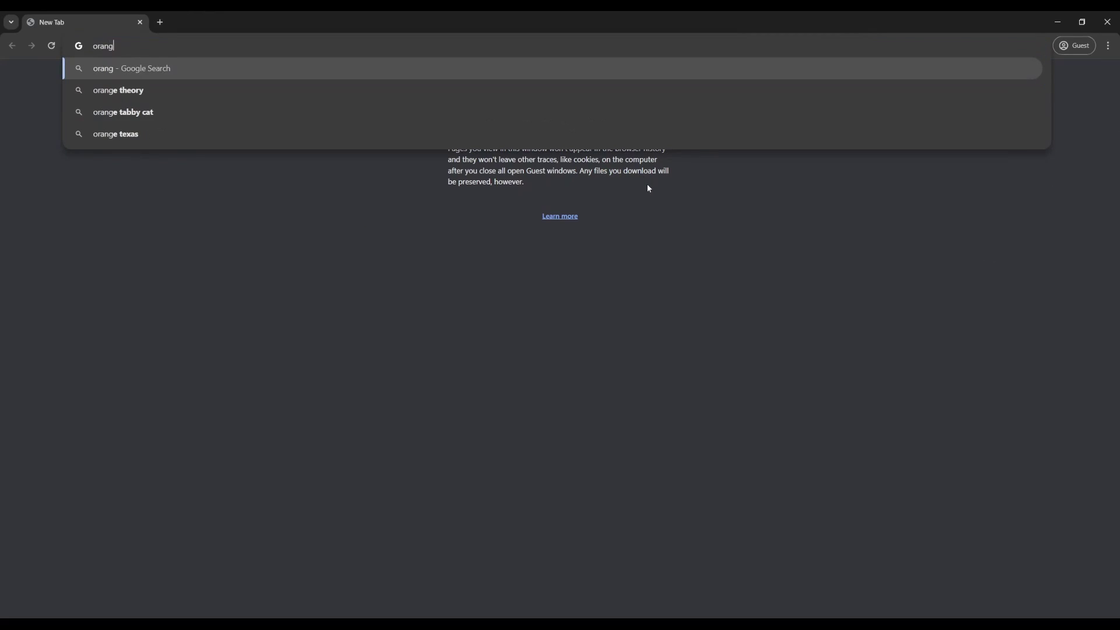
text(epi)
key(Return)
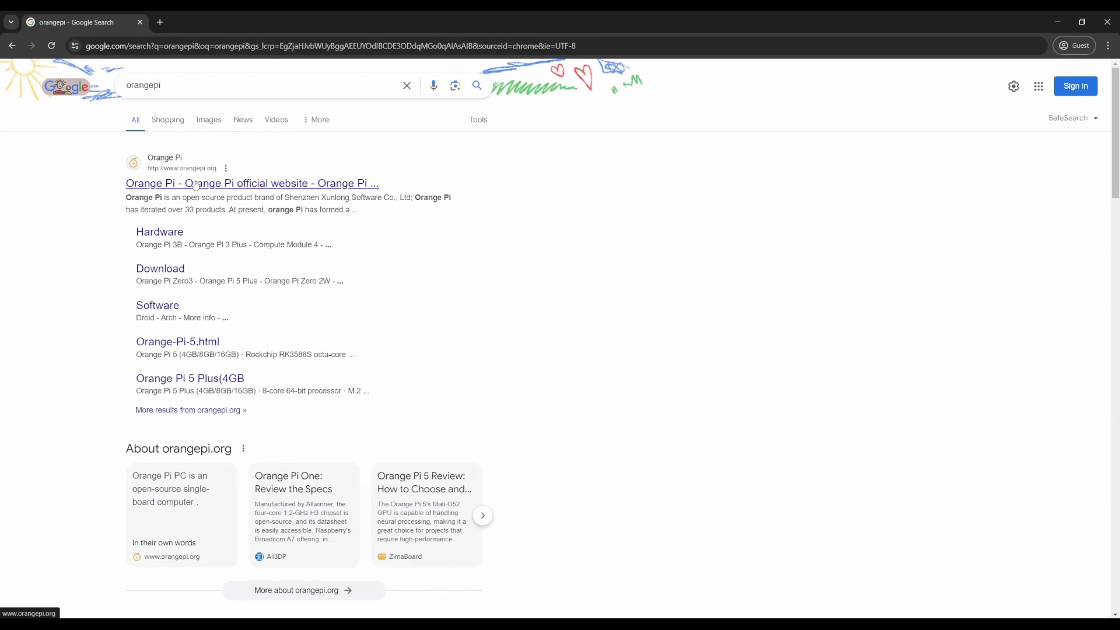
- Go to the official Orange Pi website's Service & Download > Download page
click(214, 185)
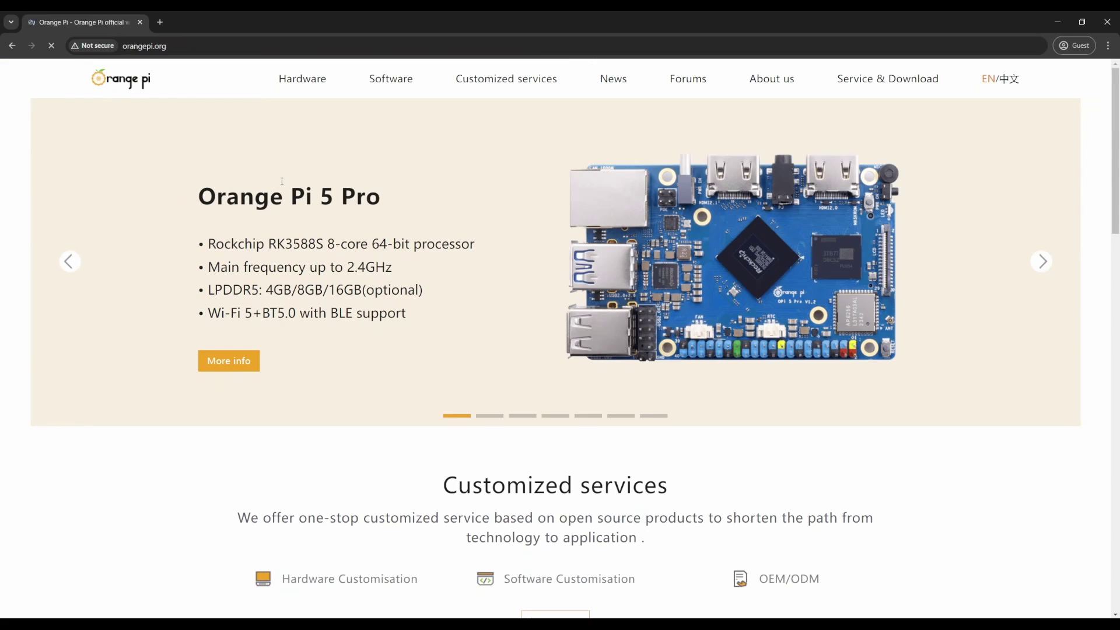
mouse_move(873, 89)
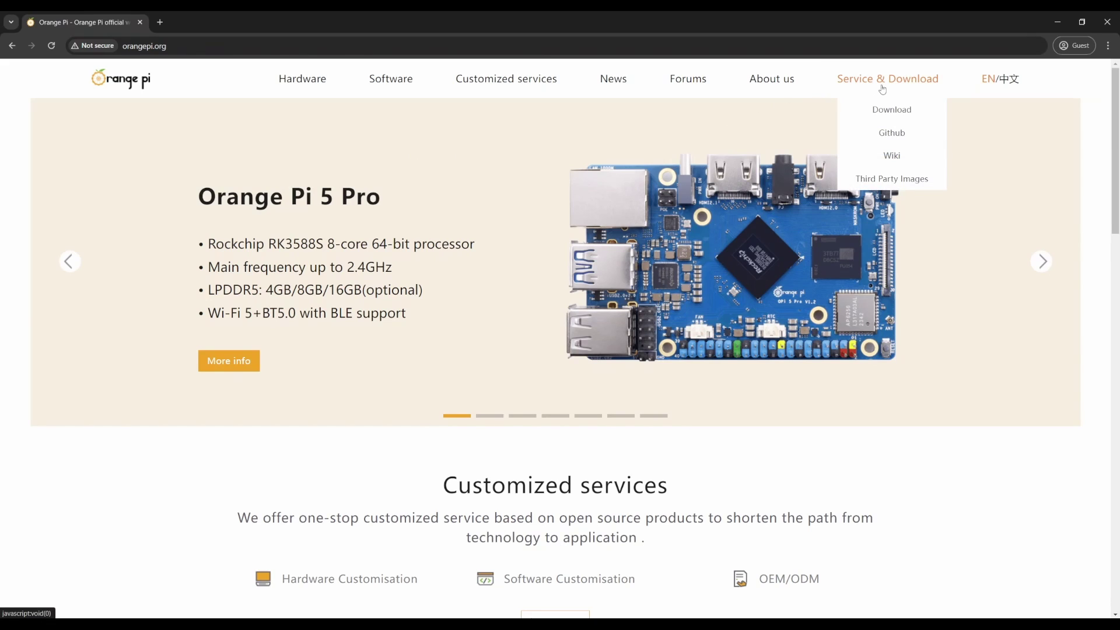
click(892, 109)
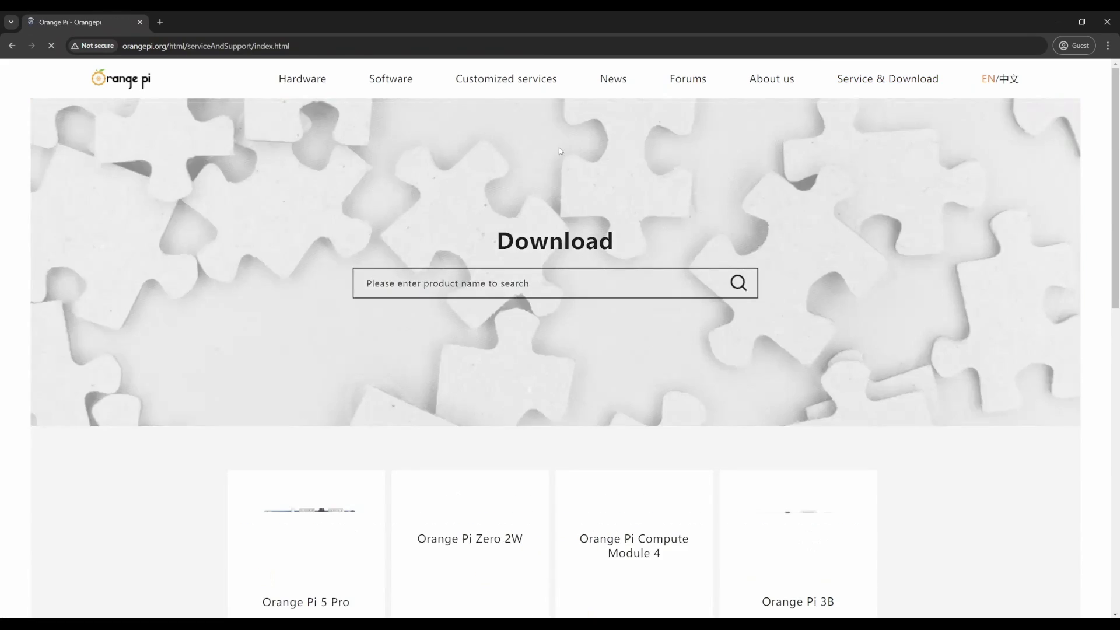
- Choose Orange Pi Zero3 and open its Official Images Debian downloads
scroll(560, 153, down, 5)
scroll(560, 151, down, 2)
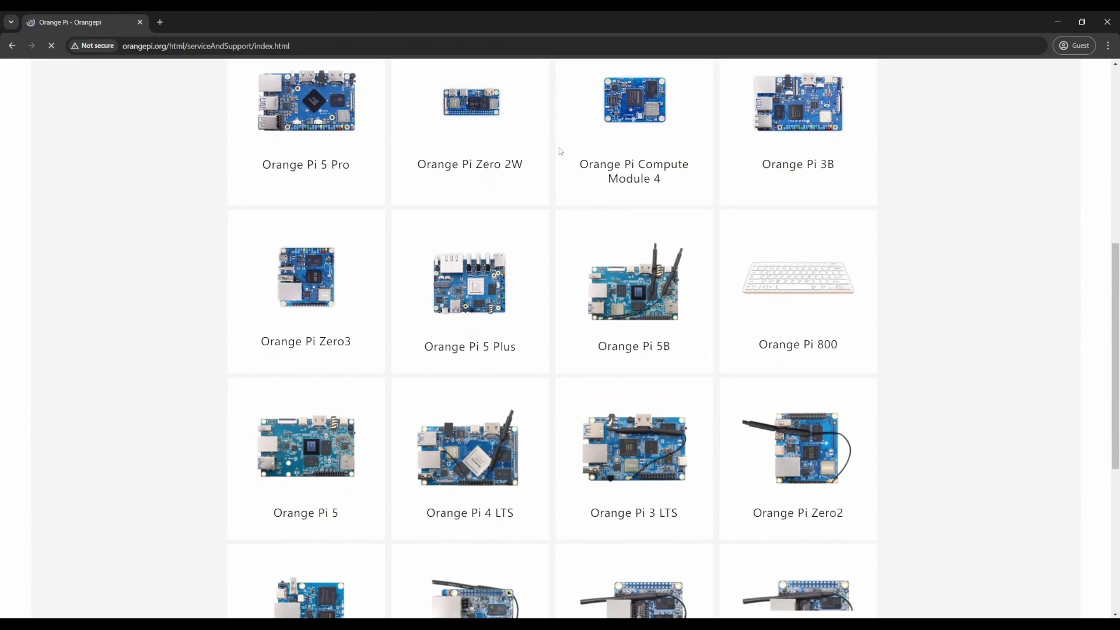
click(308, 290)
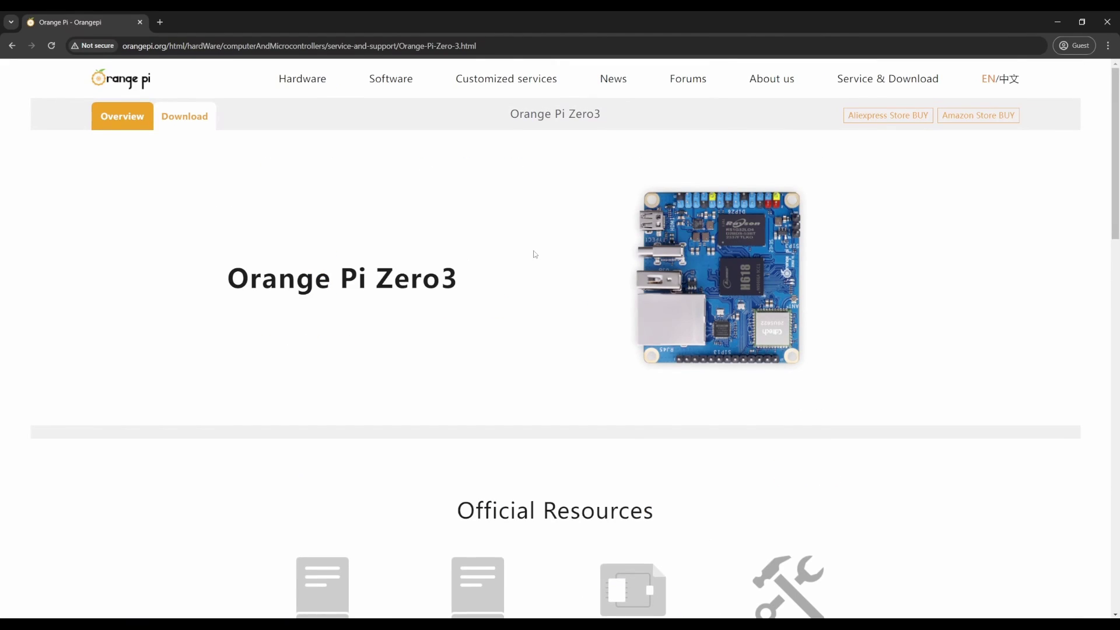
scroll(534, 252, down, 10)
scroll(533, 251, down, 5)
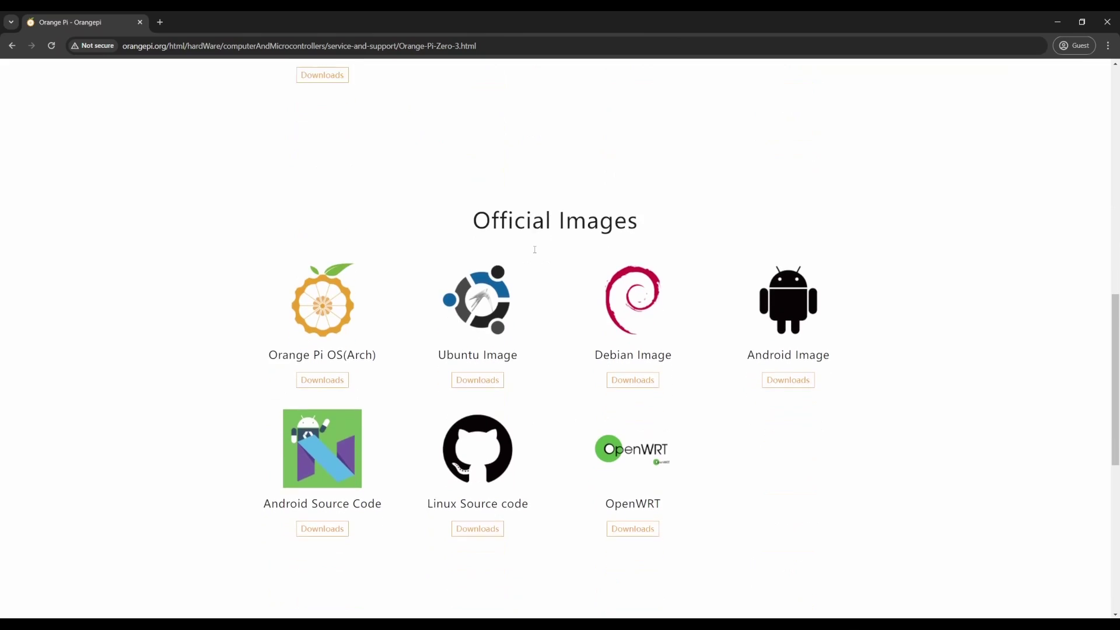
scroll(583, 256, up, 2)
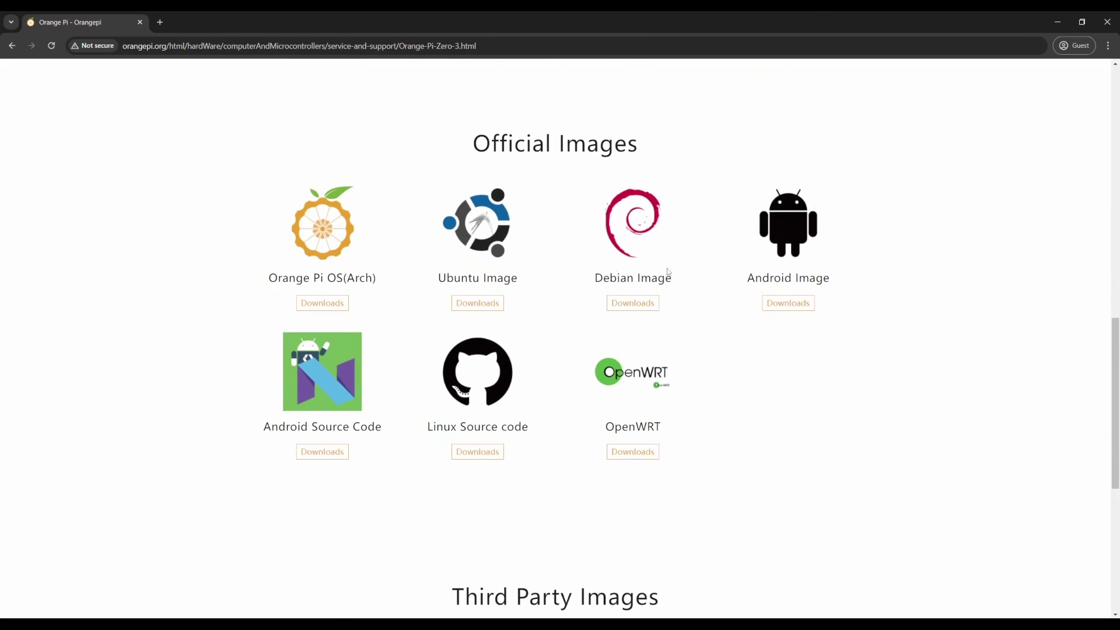
click(627, 300)
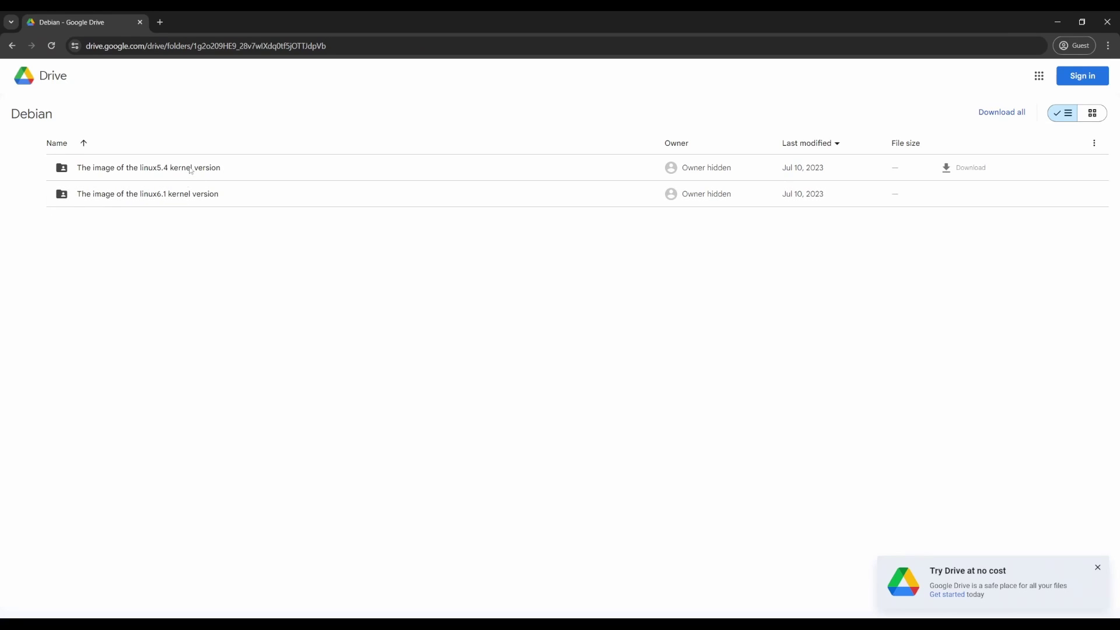
- Download the bullseye_server .7z image from the linux6.1 > 1.5GB Drive folder
double_click(211, 195)
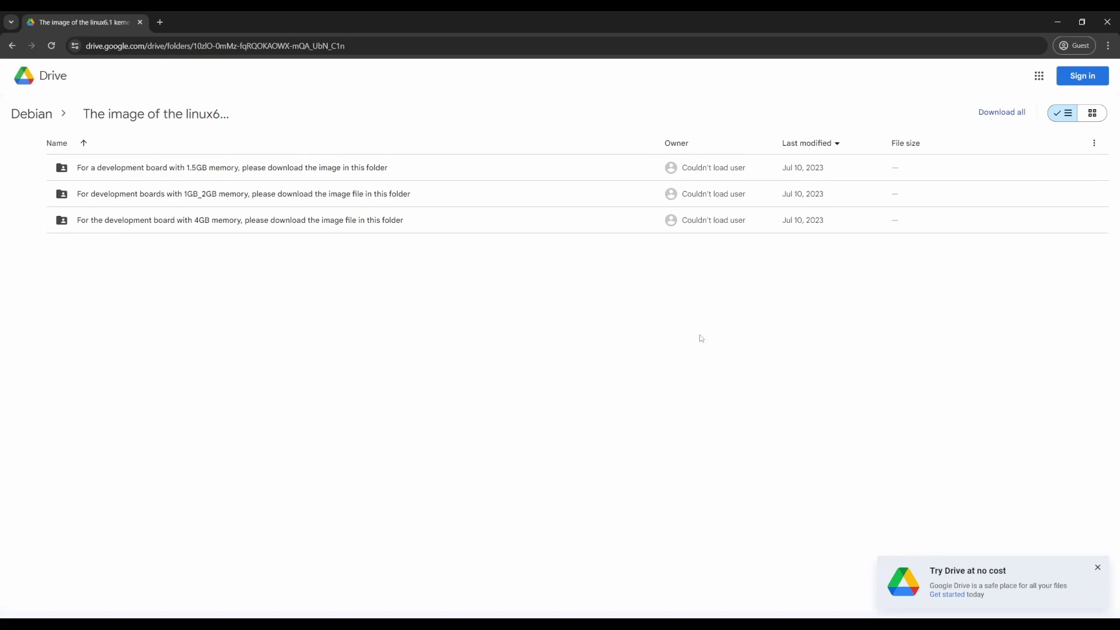
click(1098, 568)
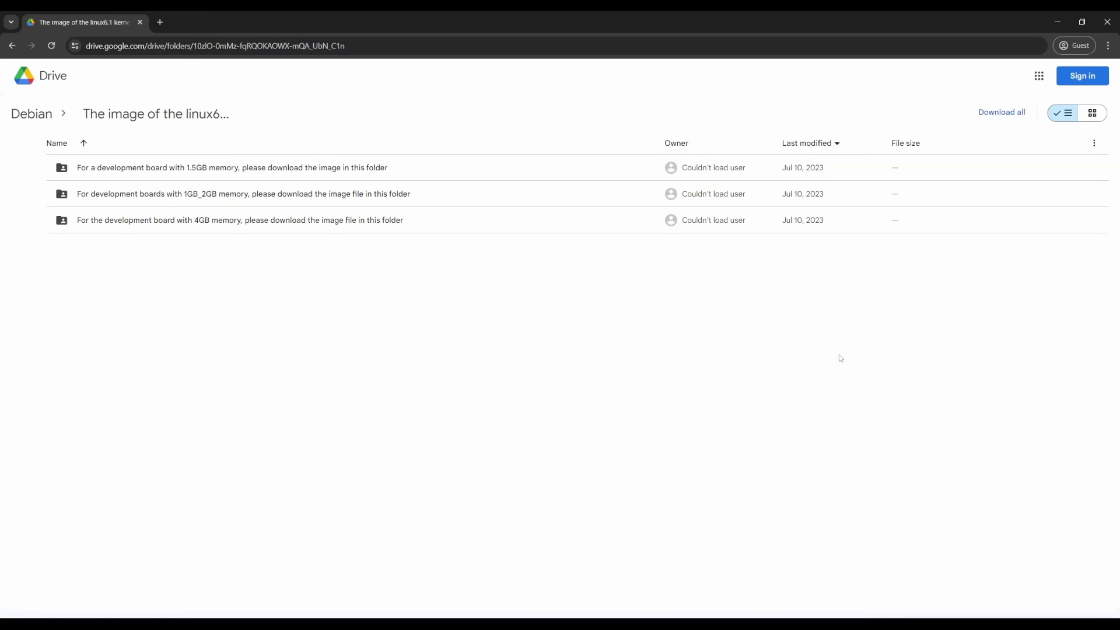
double_click(344, 170)
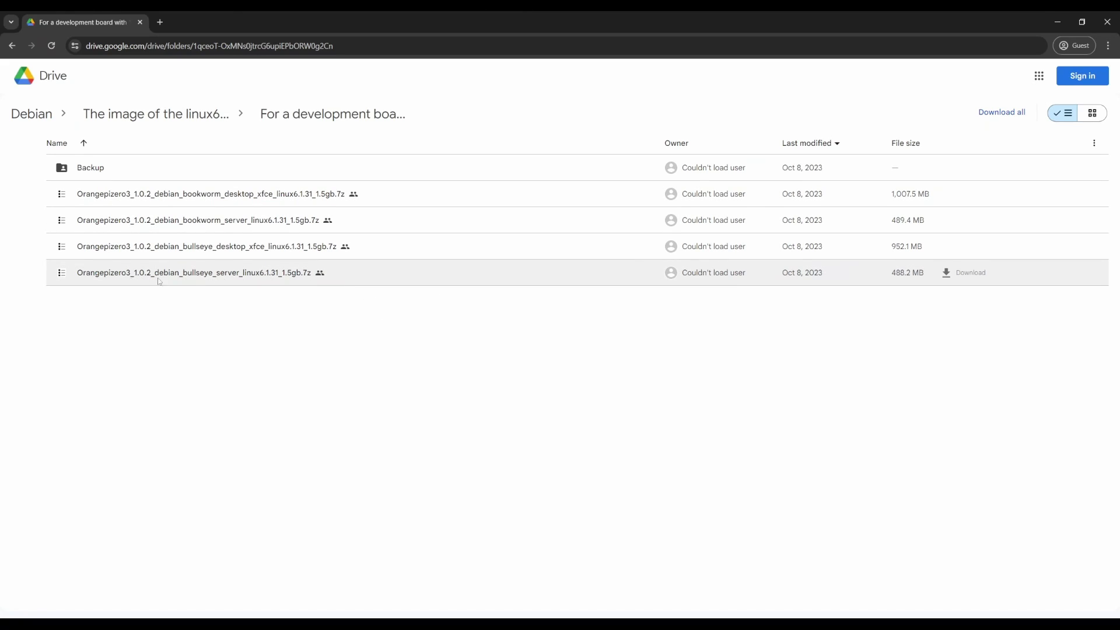
click(965, 272)
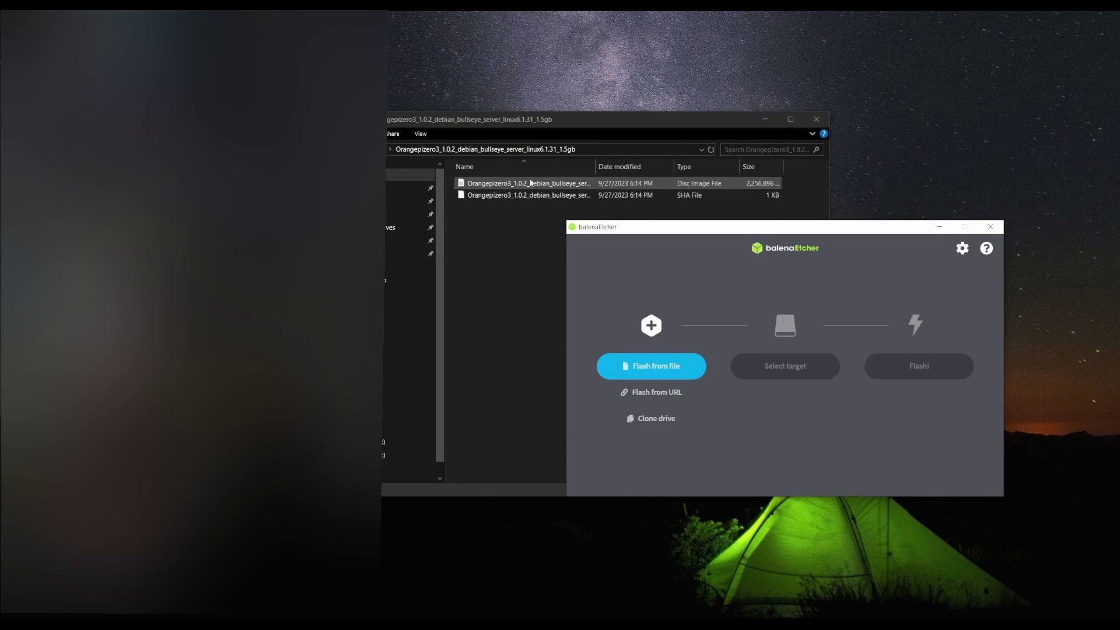
- Flash the Debian .img to the 31 GB USB drive in balenaEtcher, then eject it
drag(576, 189, 668, 359)
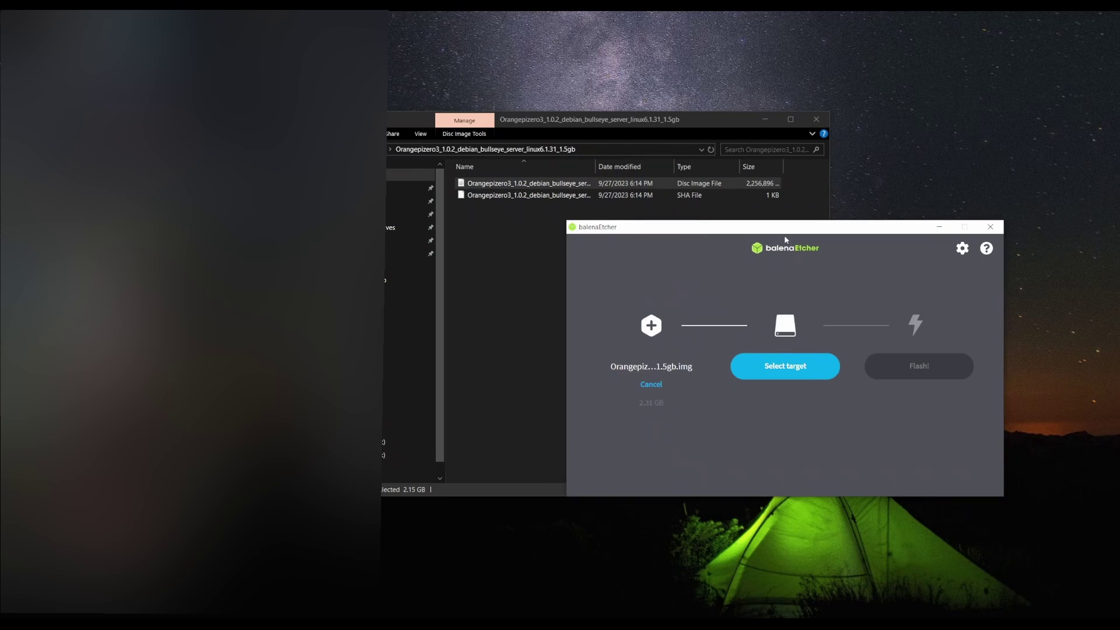
click(776, 371)
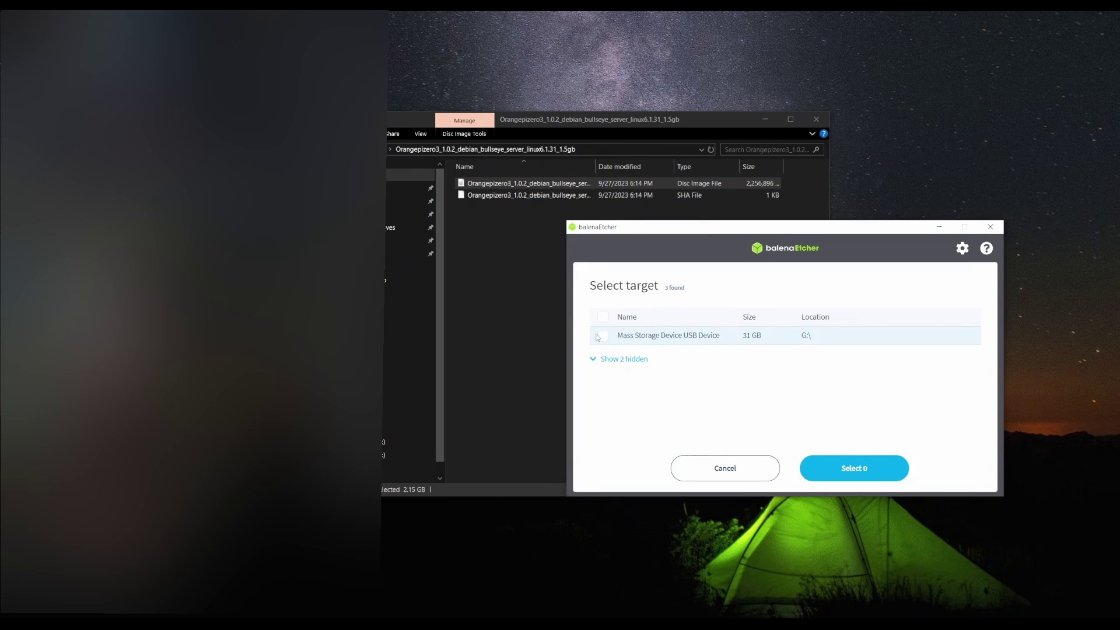
click(602, 336)
click(854, 468)
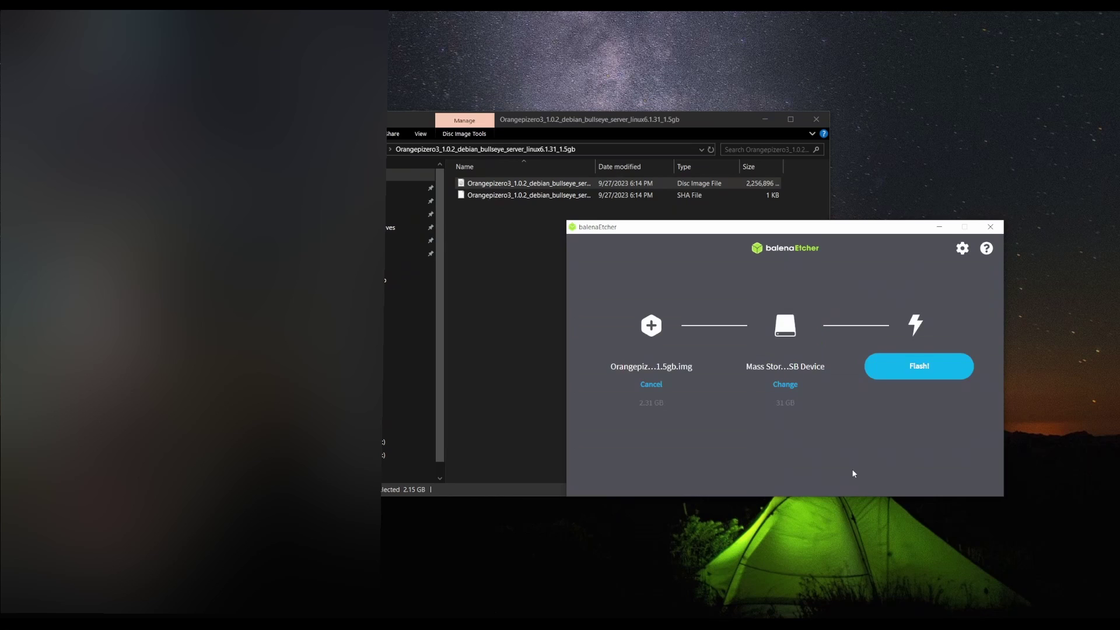
click(907, 366)
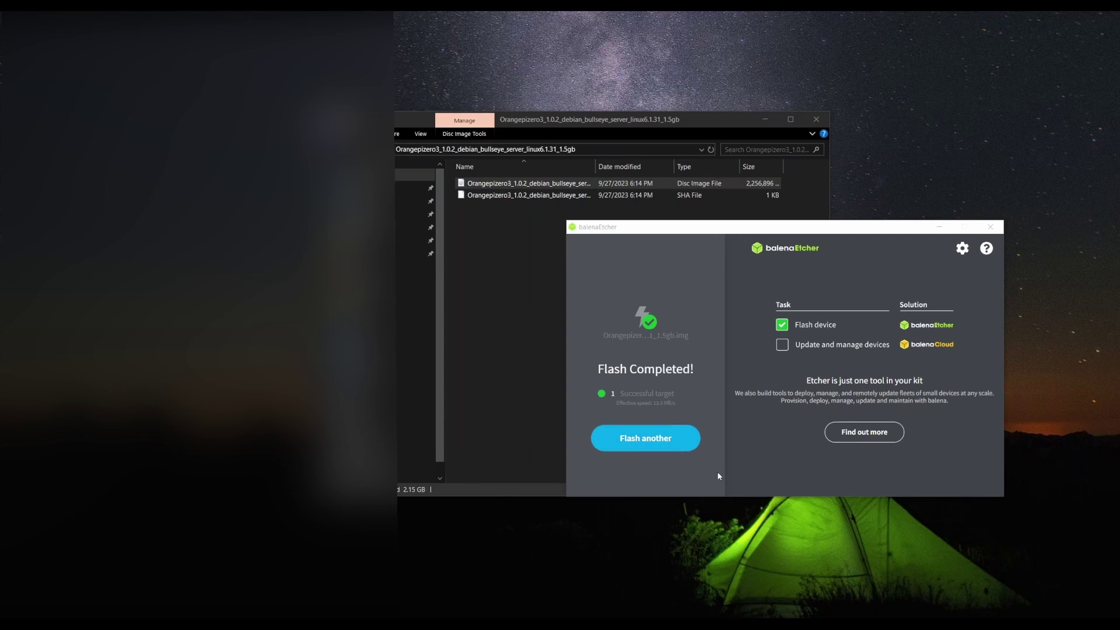
click(1000, 624)
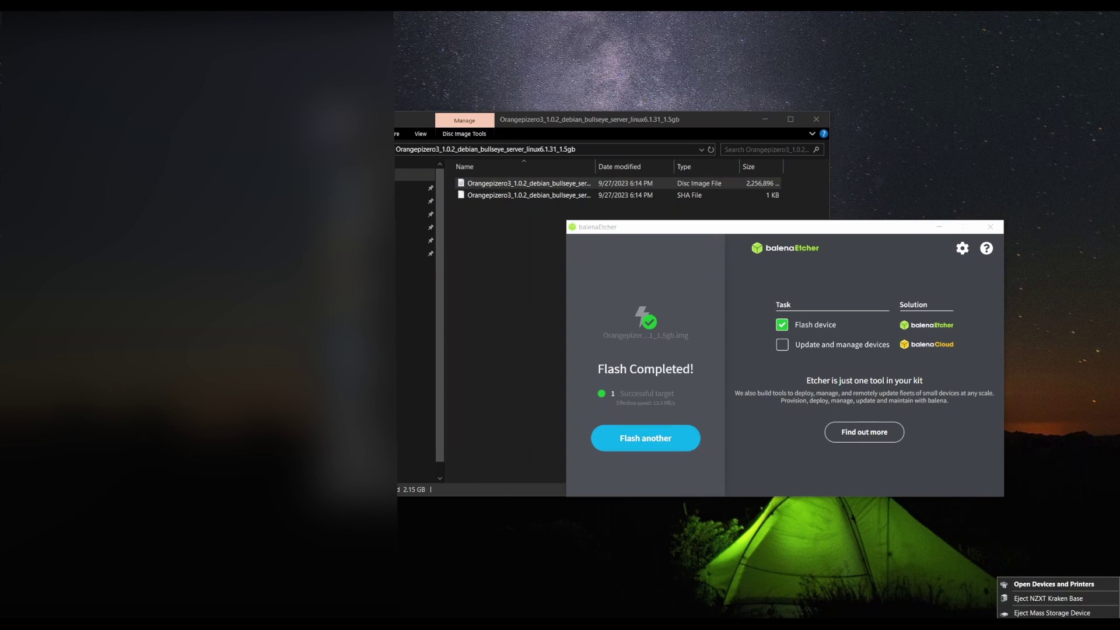
click(1027, 613)
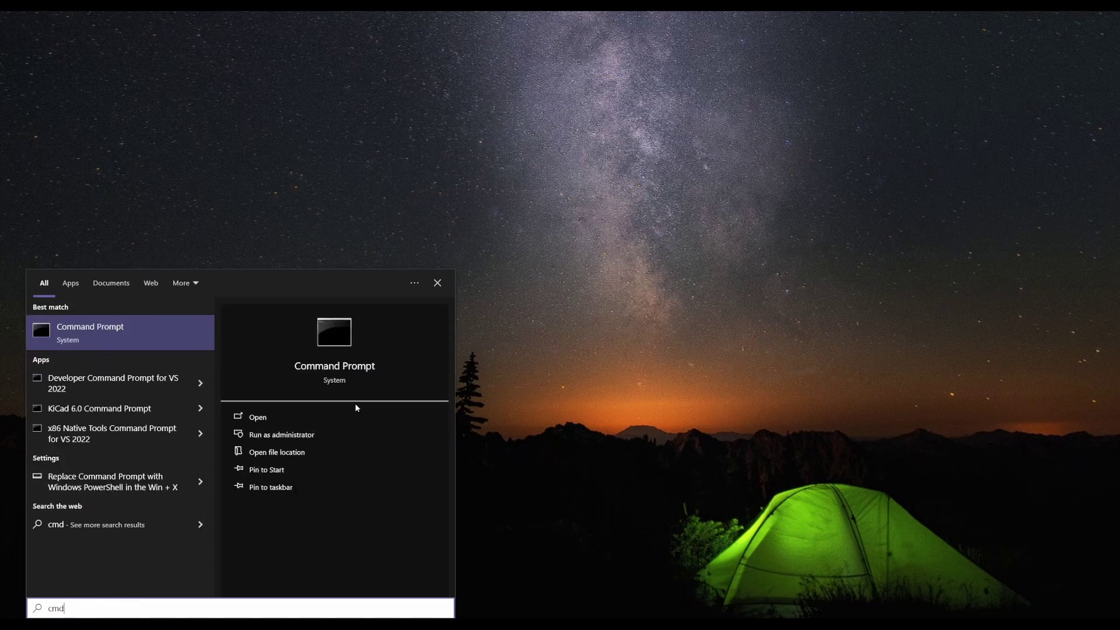
- Run ipconfig in Command Prompt and copy the default gateway 192.168.0.1
key(Return)
text(ipconf)
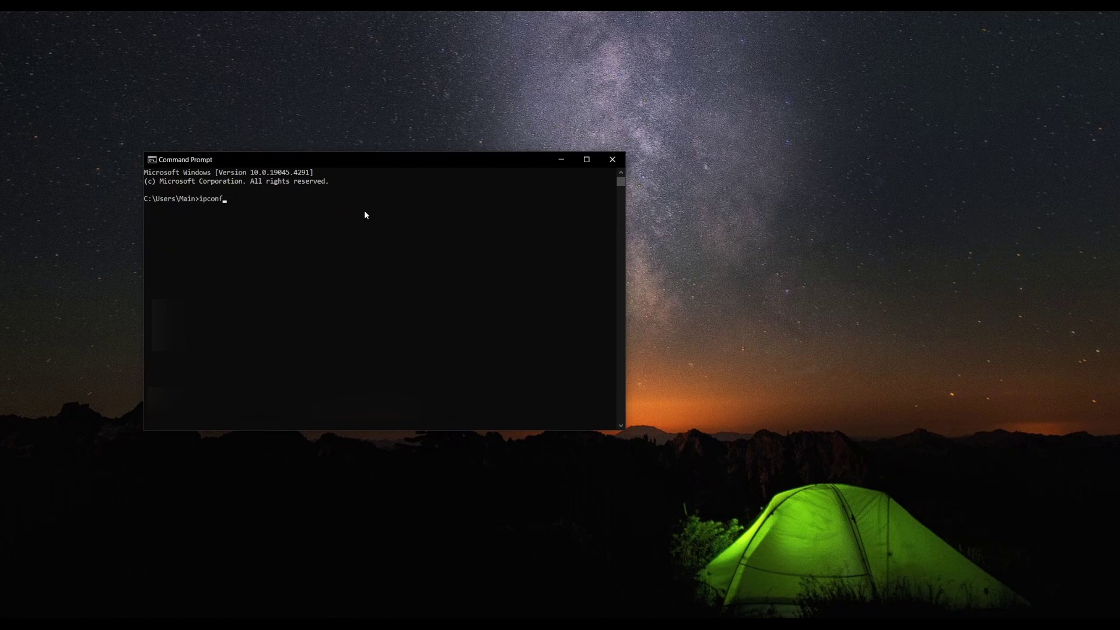
text(ig)
key(Return)
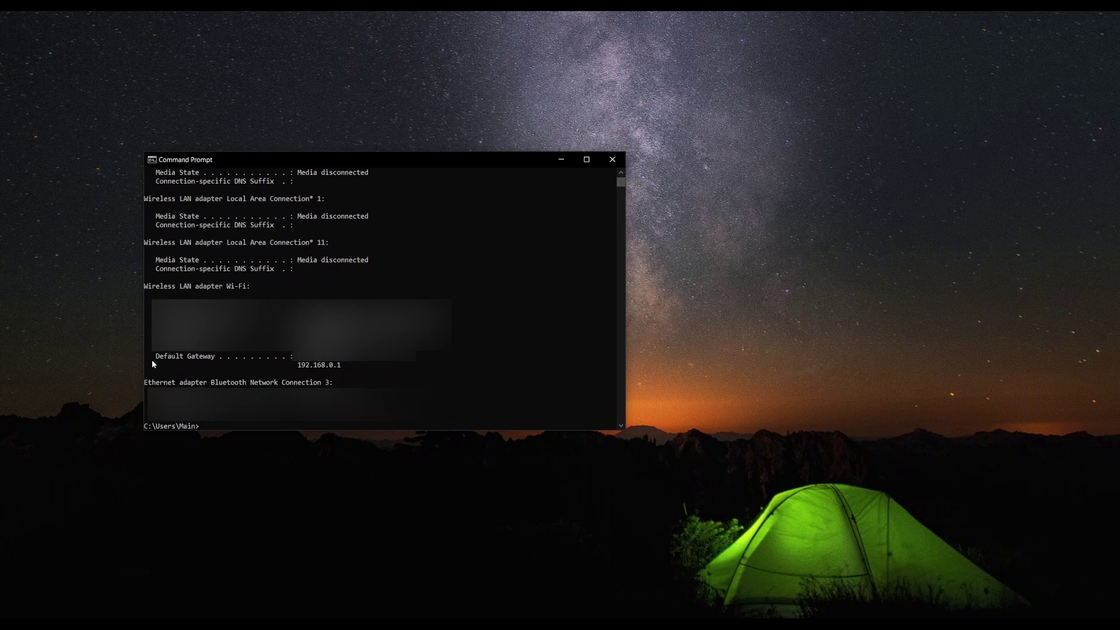
drag(154, 360, 337, 369)
click(347, 366)
right_click(301, 369)
right_click(428, 378)
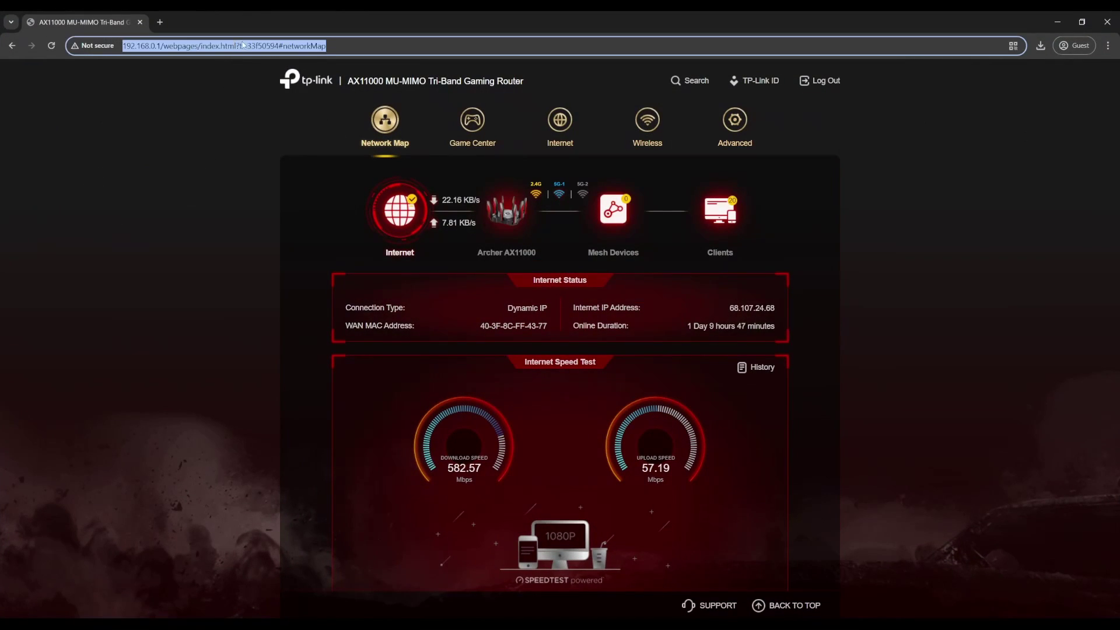
- Load the router admin page at 192.168.0.1 in the browser
text(192.168.0.1)
key(Return)
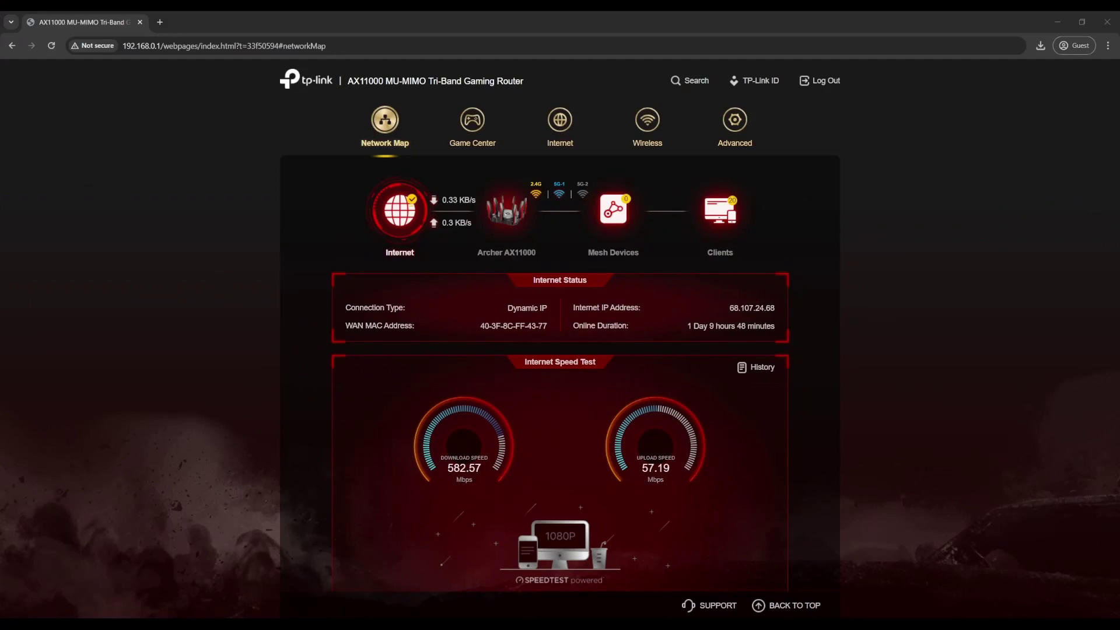
- Select the new device's IP 192.168.0.166 in the router's client list
click(724, 213)
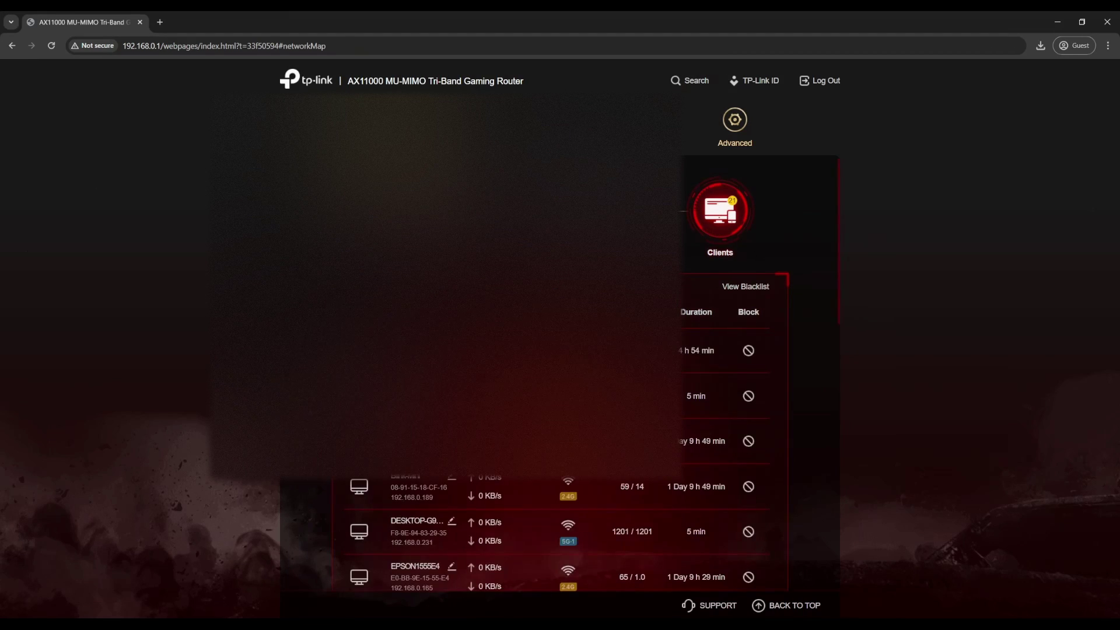
scroll(596, 374, down, 5)
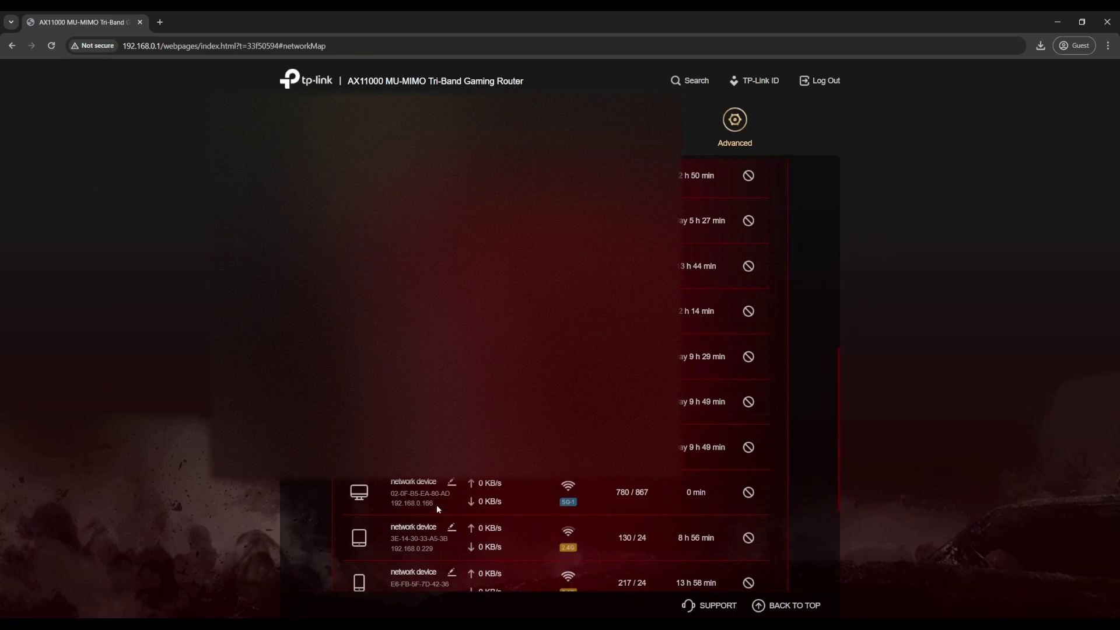
drag(437, 505, 392, 506)
key(ctrl+c)
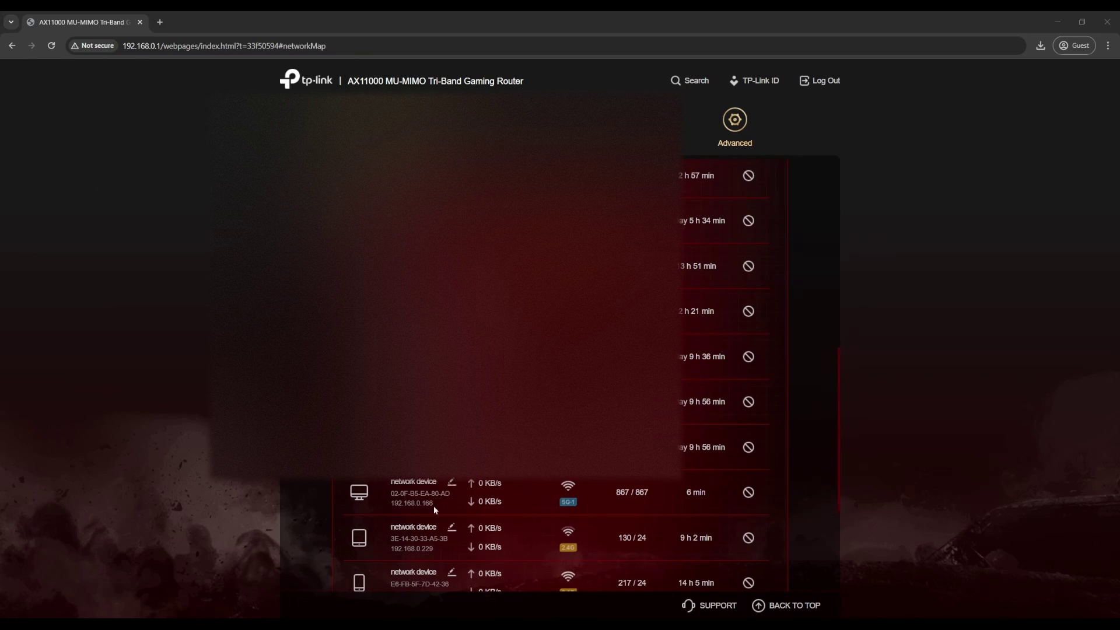
drag(435, 505, 405, 509)
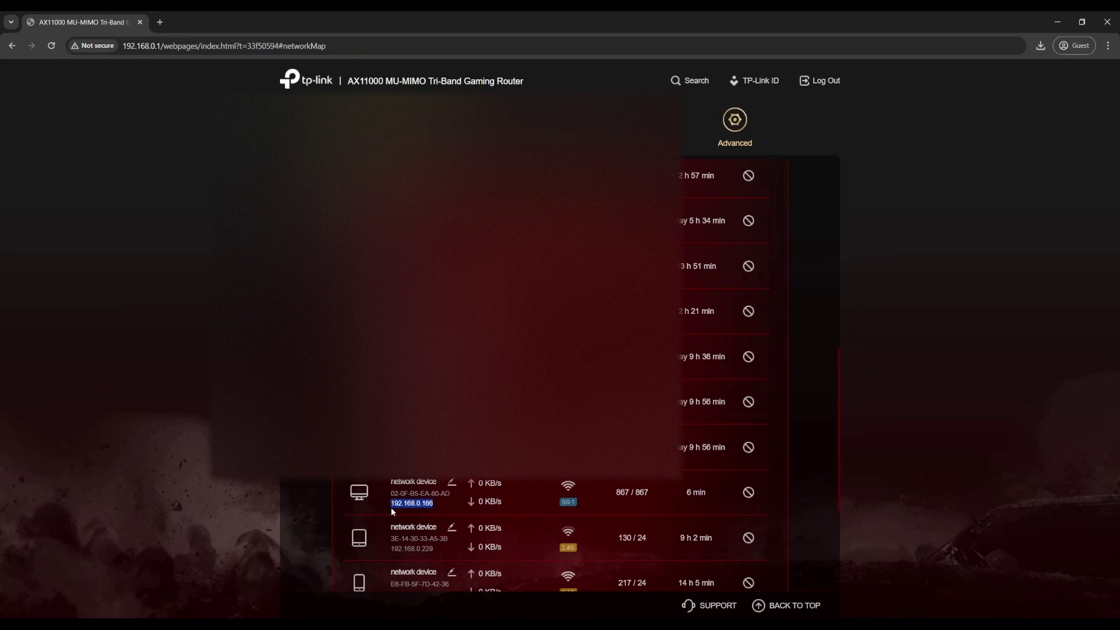
- Launch Terminal from Windows search using 'te'
click(92, 609)
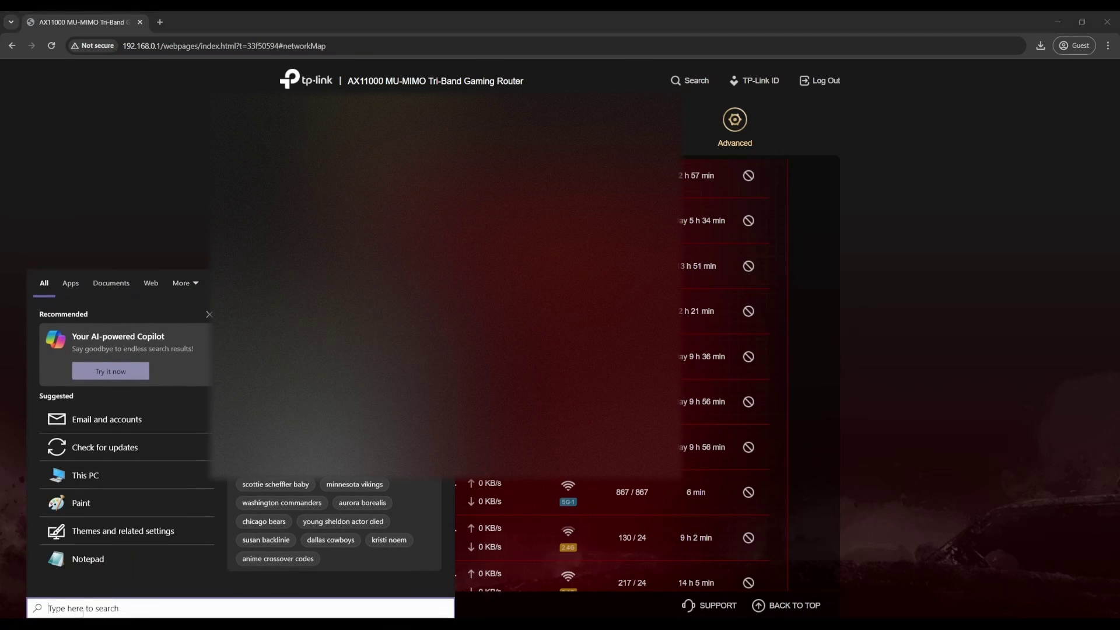
text(ter)
key(Return)
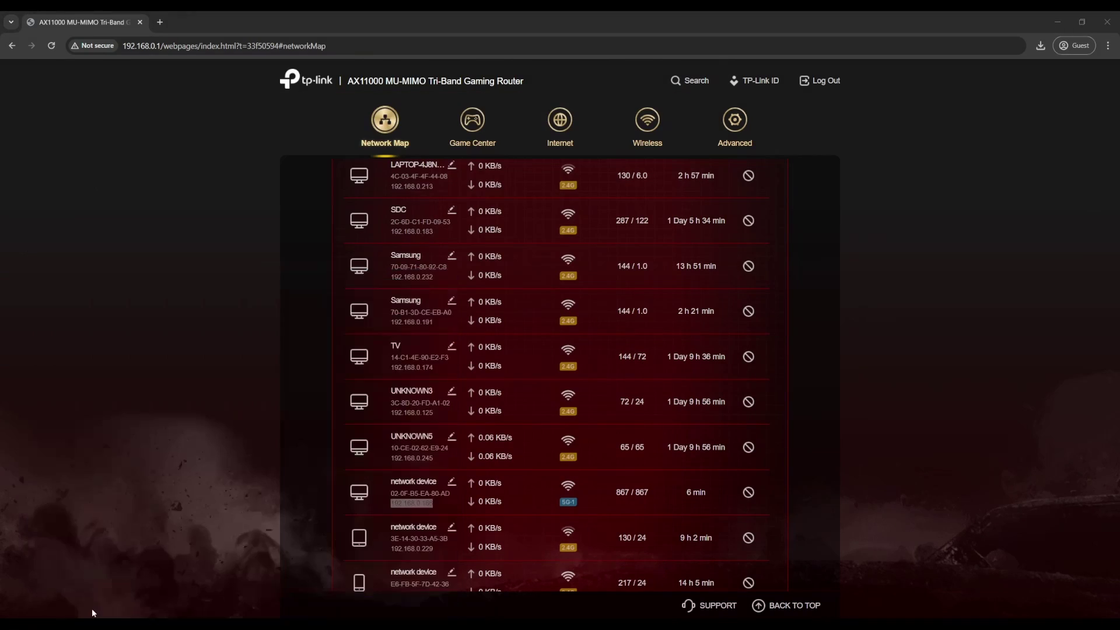
text(ssh oran)
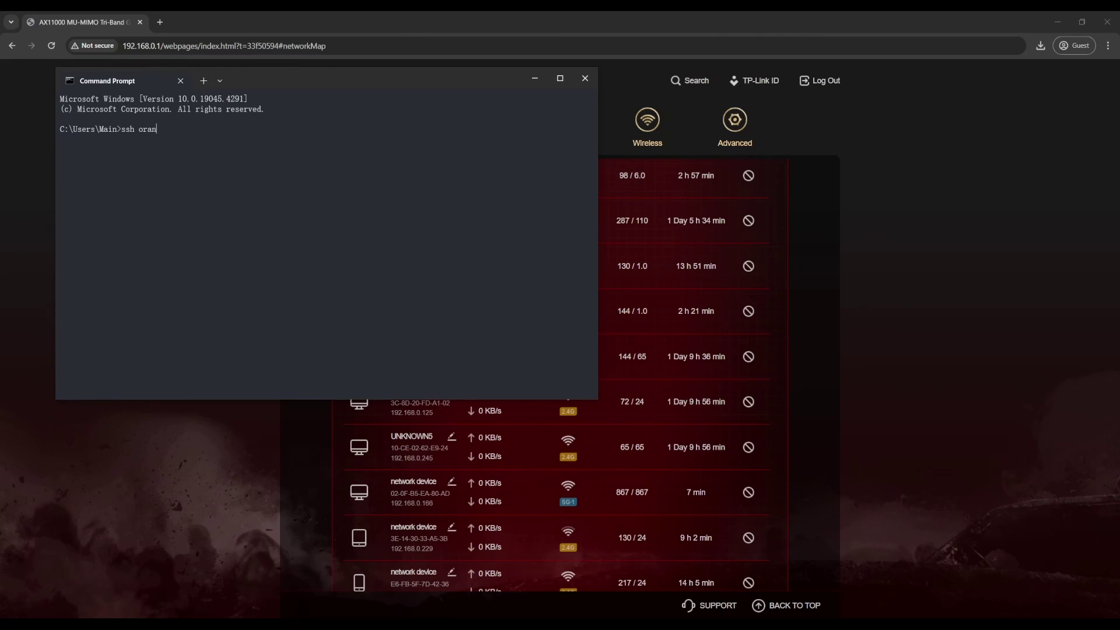
text(gepi@)
key(ctrl+v)
key(Return)
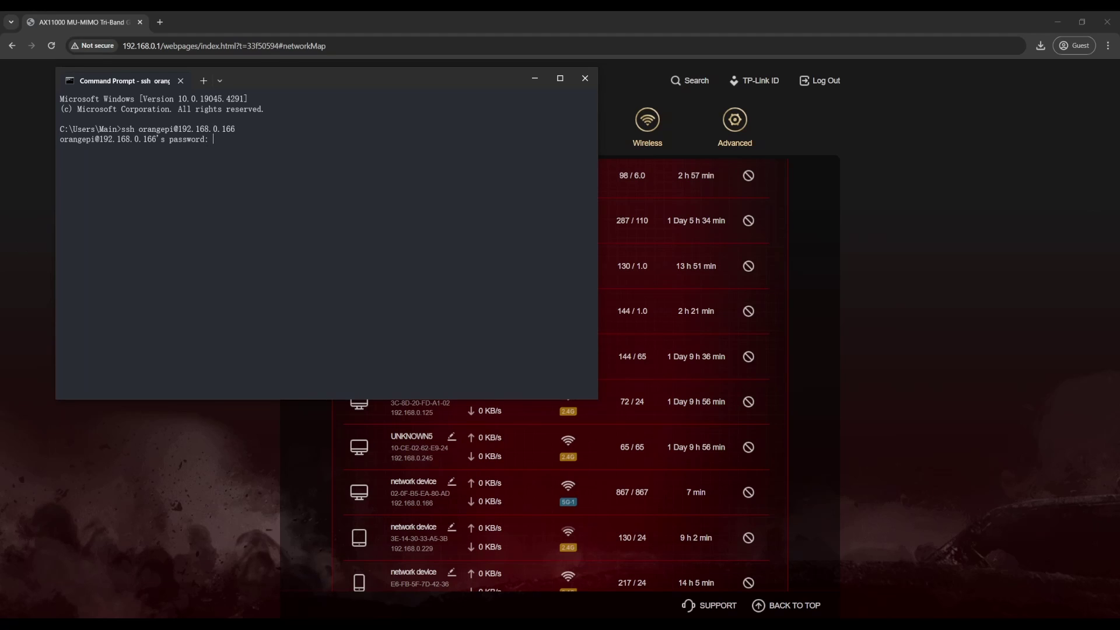
key(Return)
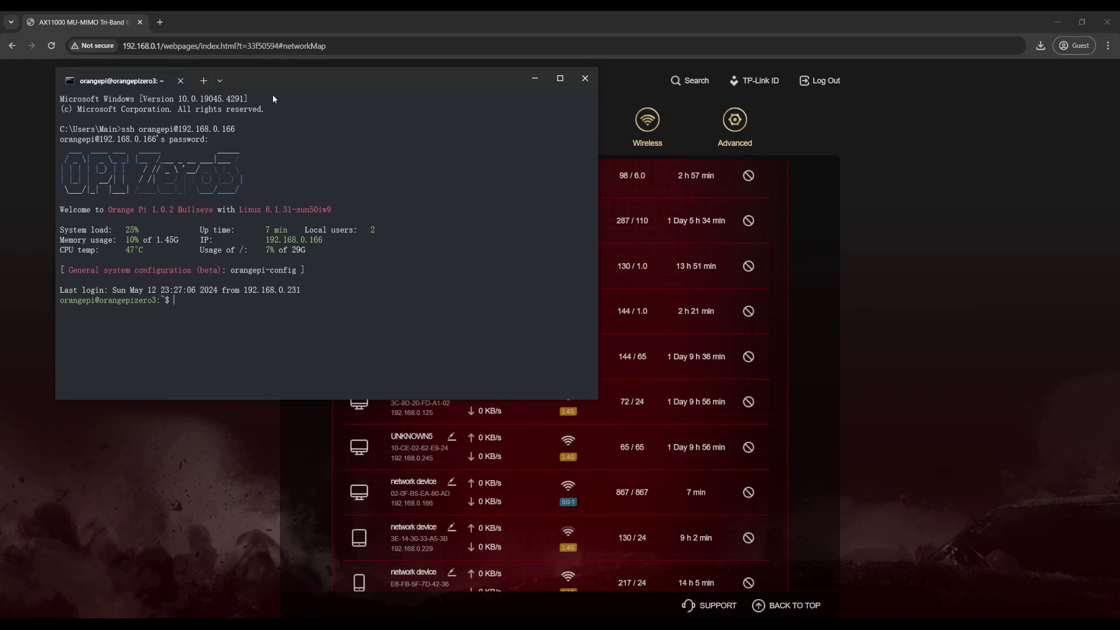
- Run 'sudo apt install network-manager' on the Orange Pi, entering the sudo password
drag(274, 92, 536, 193)
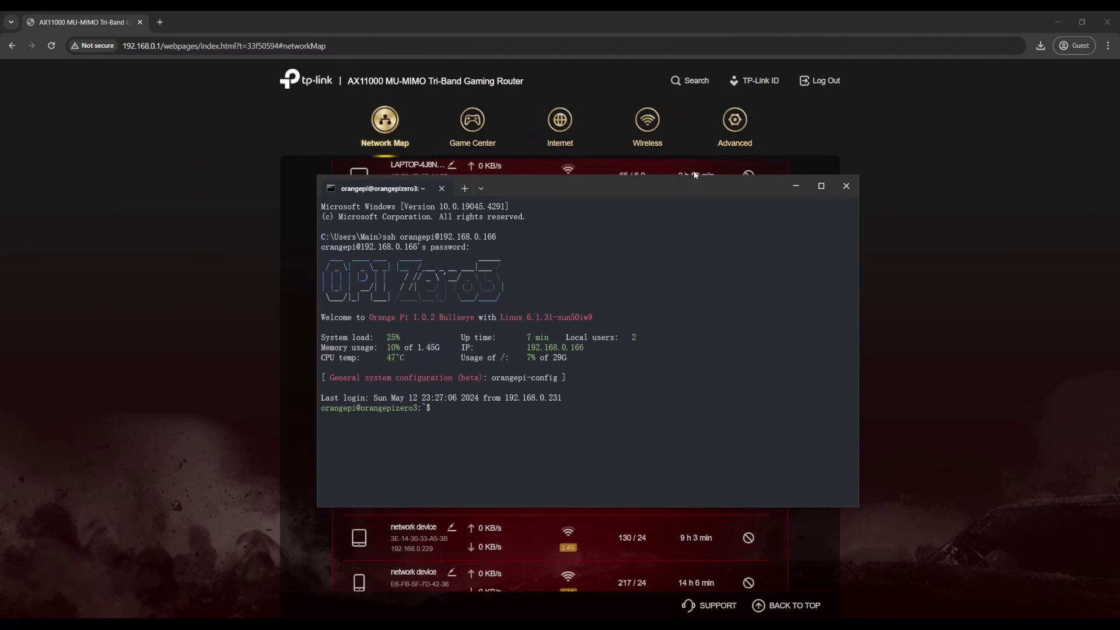
text(sudo apt install network-manager)
key(Return)
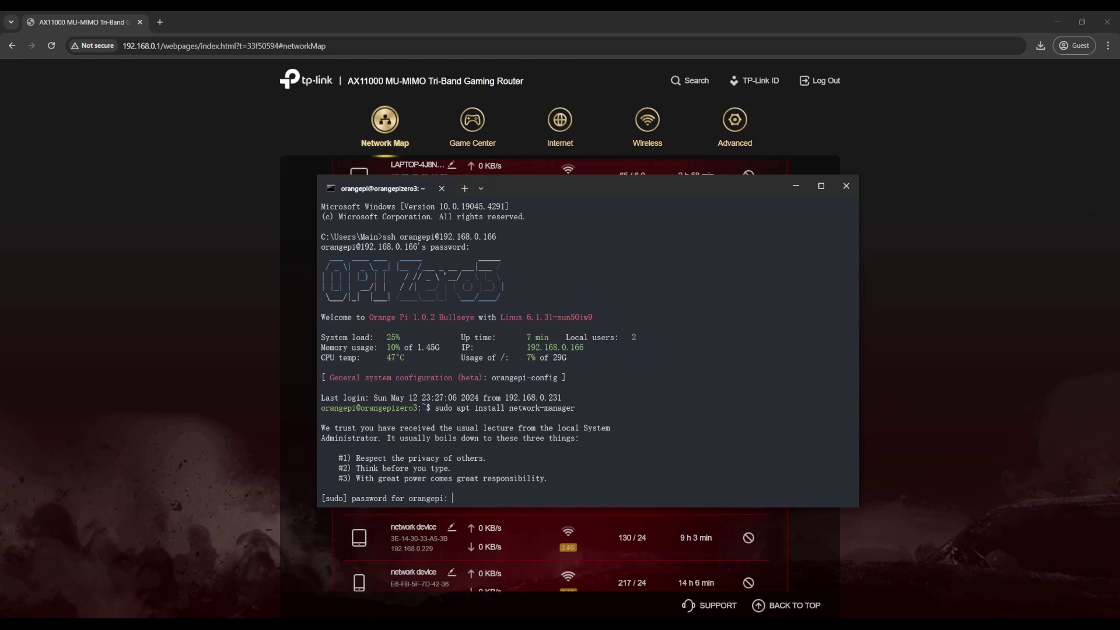
key(Return)
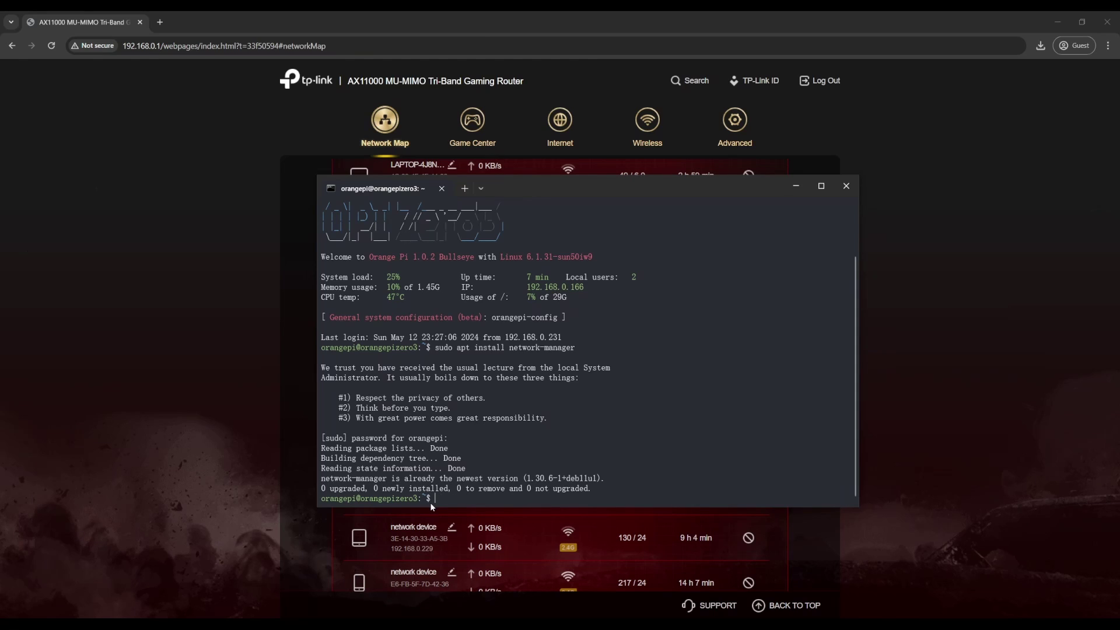
- Run 'nmcli d' to show device states, with wlan0 disconnected
text(nmcli d)
key(Return)
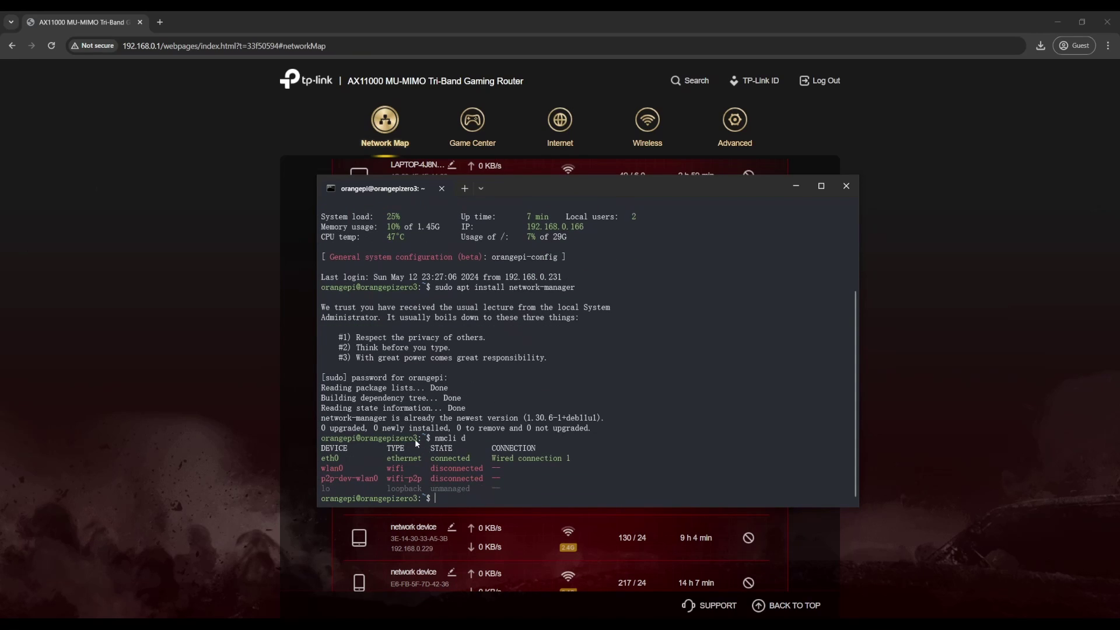
mouse_move(380, 482)
mouse_down()
mouse_move(332, 482)
mouse_move(461, 481)
mouse_move(392, 481)
mouse_up()
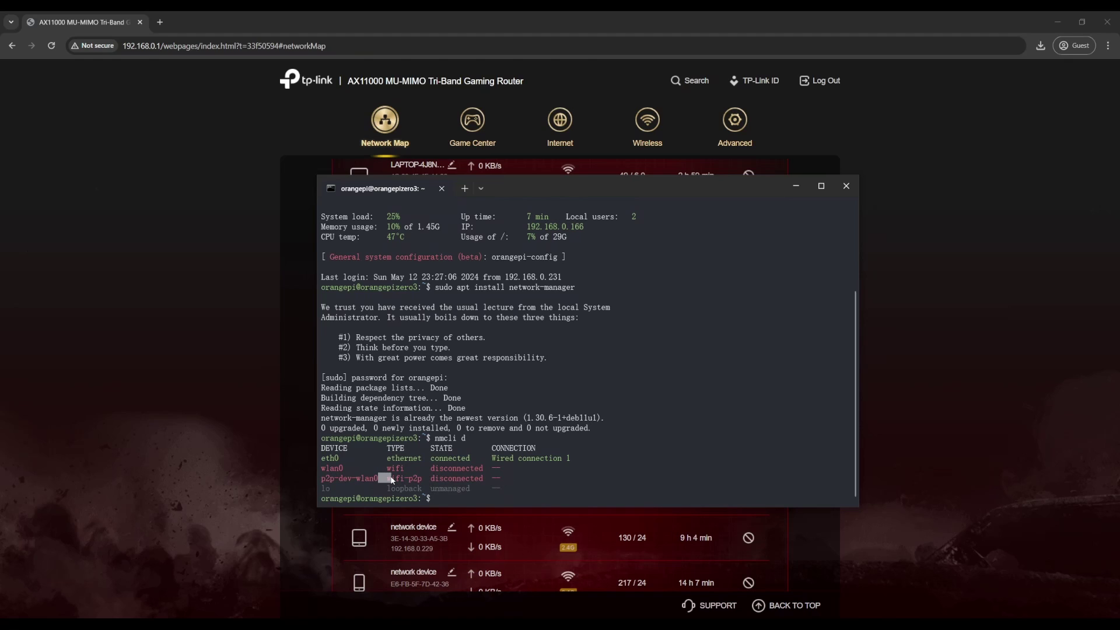
click(438, 500)
- Run 'nmcli d wifi list' to scan nearby Wi-Fi networks
text(wifi list)
key(Return)
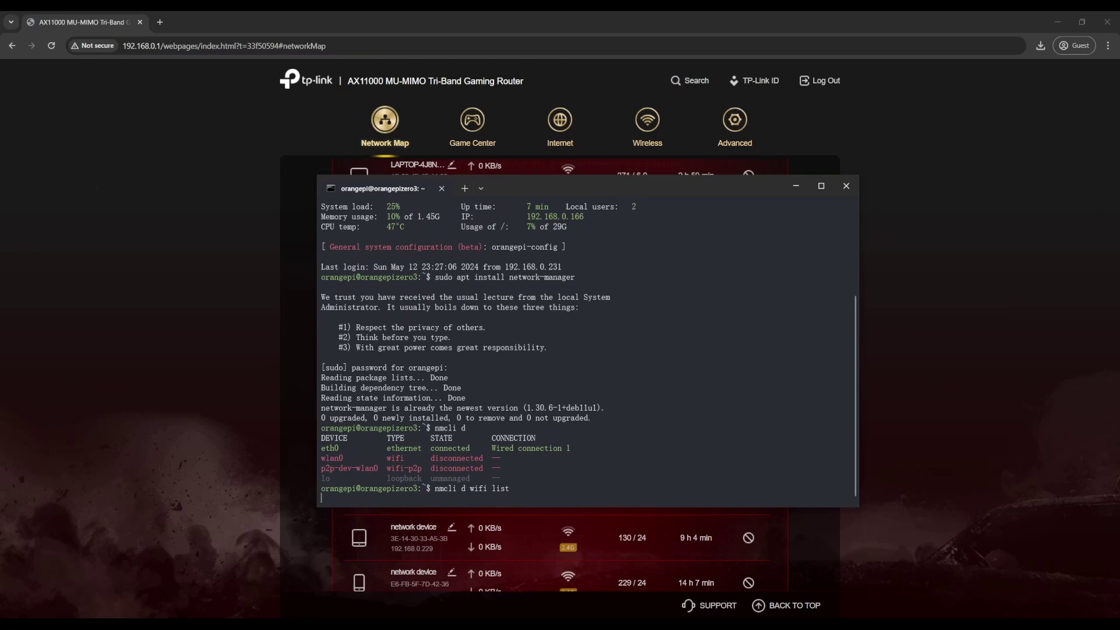
scroll(584, 350, up, 5)
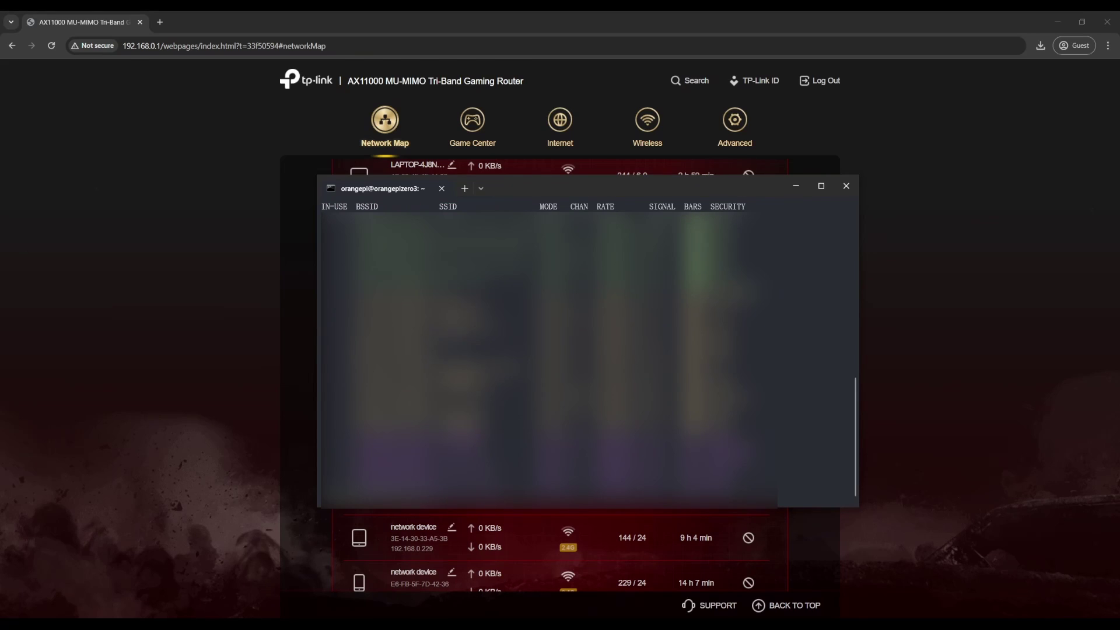
- Connect wlan0 to the TP-Link Archer 2.4GHz Wi-Fi network using nmcli with its password
text(sudo)
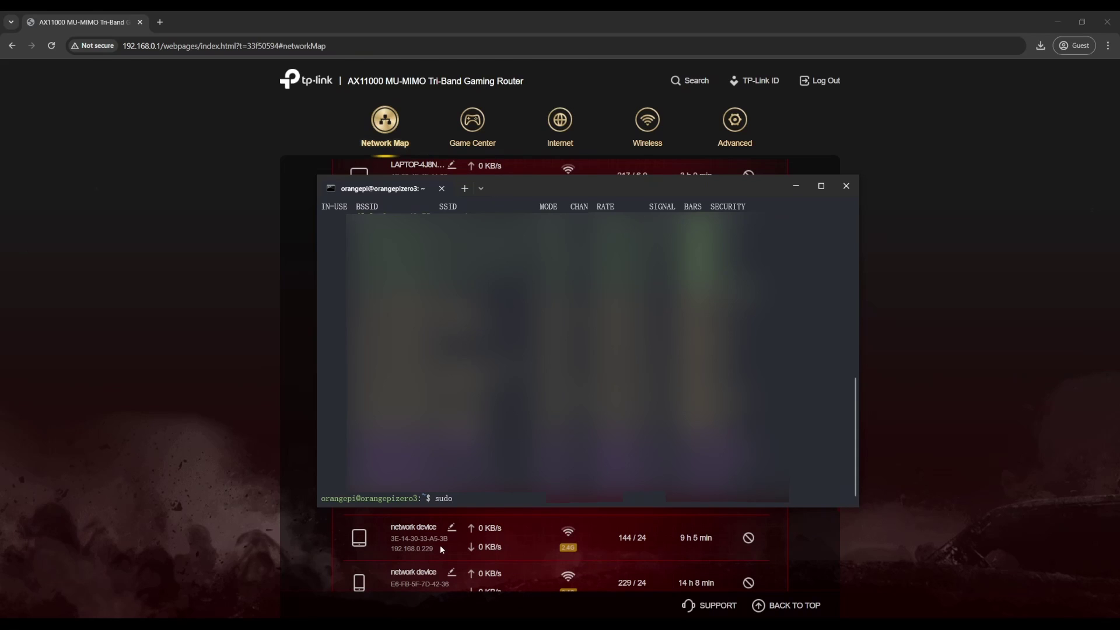
text( nmcli d wifi connect)
key(ctrl+v)
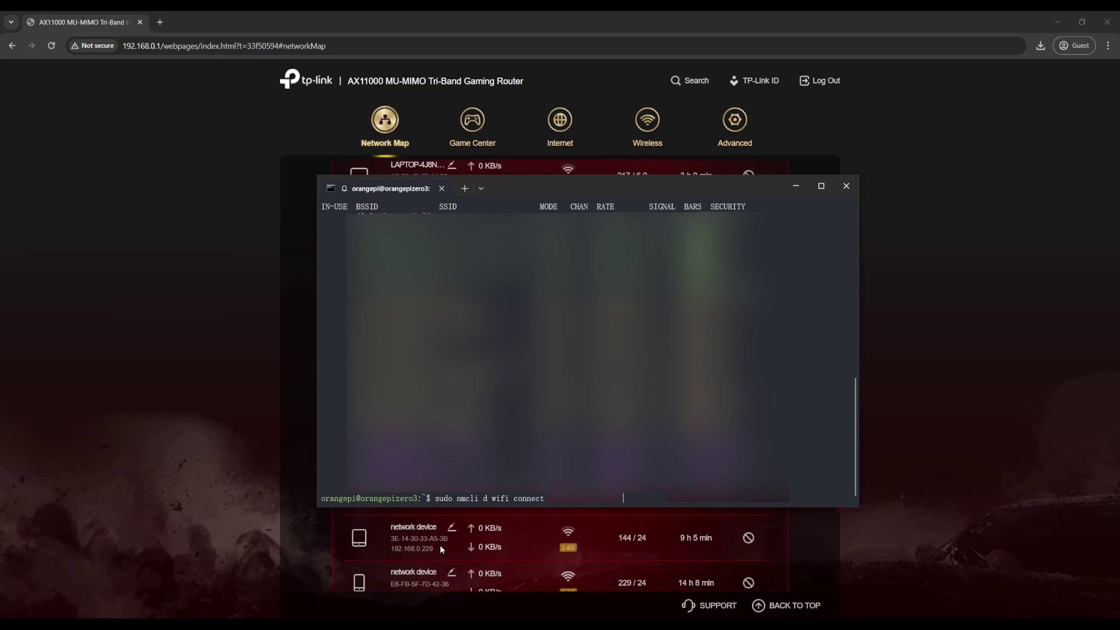
text(password)
key(Return)
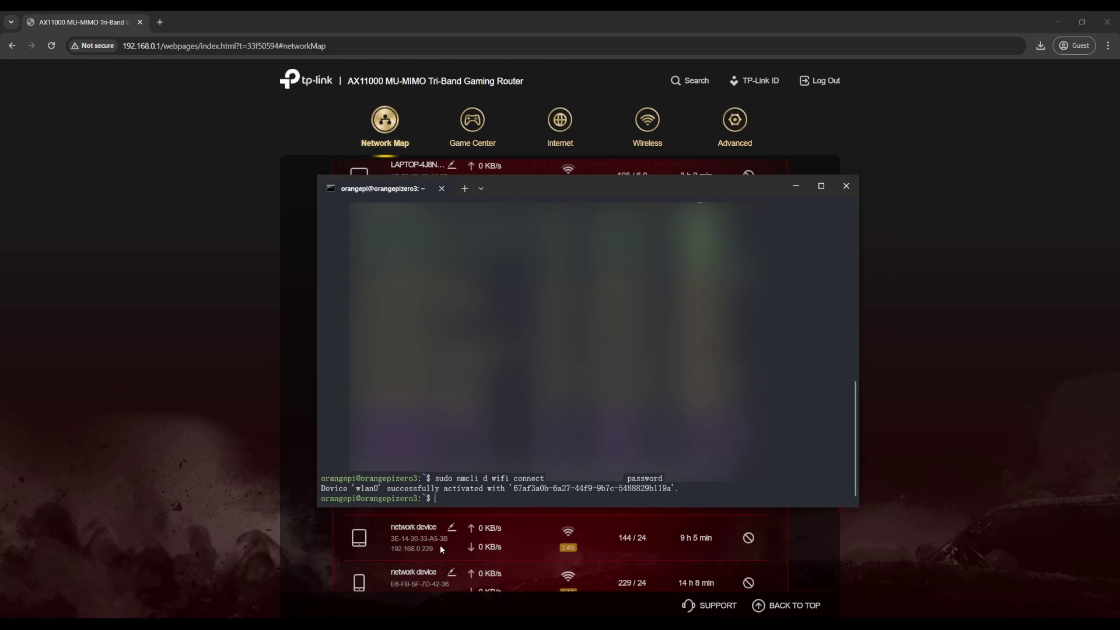
- Run nmcli d to confirm wlan0 now shows connected alongside eth0
key(Up)
key(Up)
key(Return)
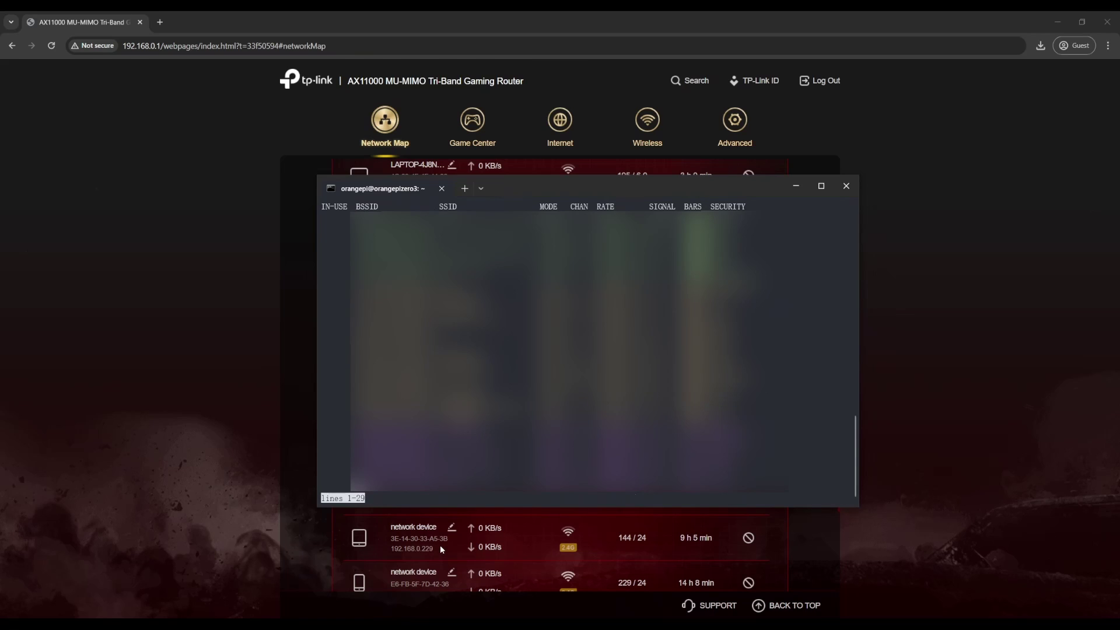
key(q)
key(Up)
key(Up)
key(Down)
key(BackSpace)
key(BackSpace)
key(BackSpace)
key(BackSpace)
key(BackSpace)
key(BackSpace)
key(BackSpace)
key(BackSpace)
key(BackSpace)
key(BackSpace)
key(Return)
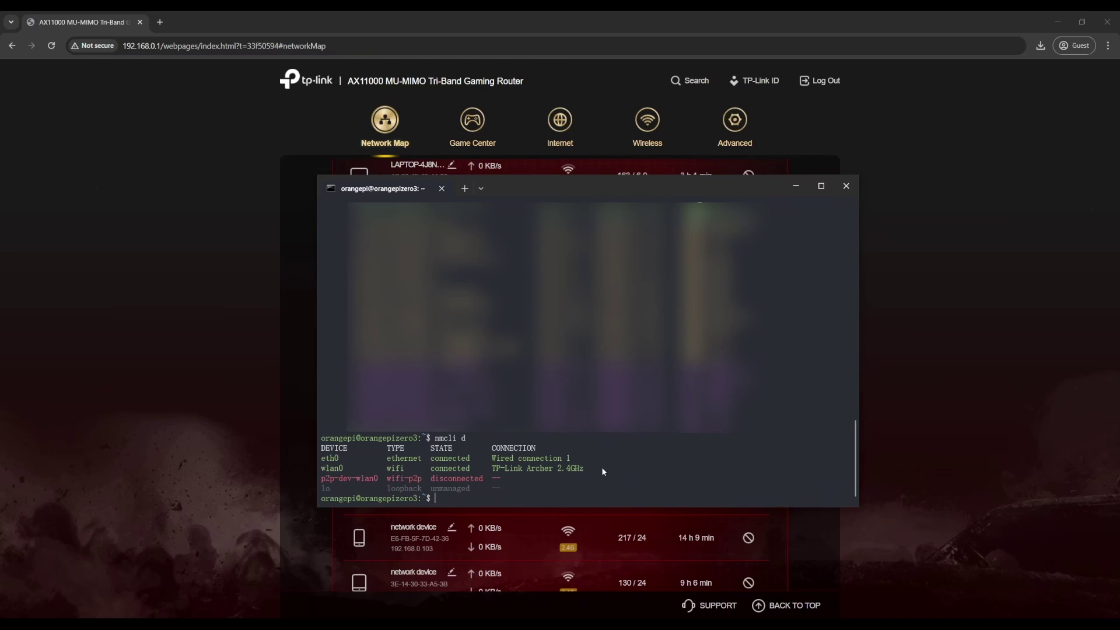
- Display detailed information for every network device with nmcli -p device show
drag(601, 472, 479, 484)
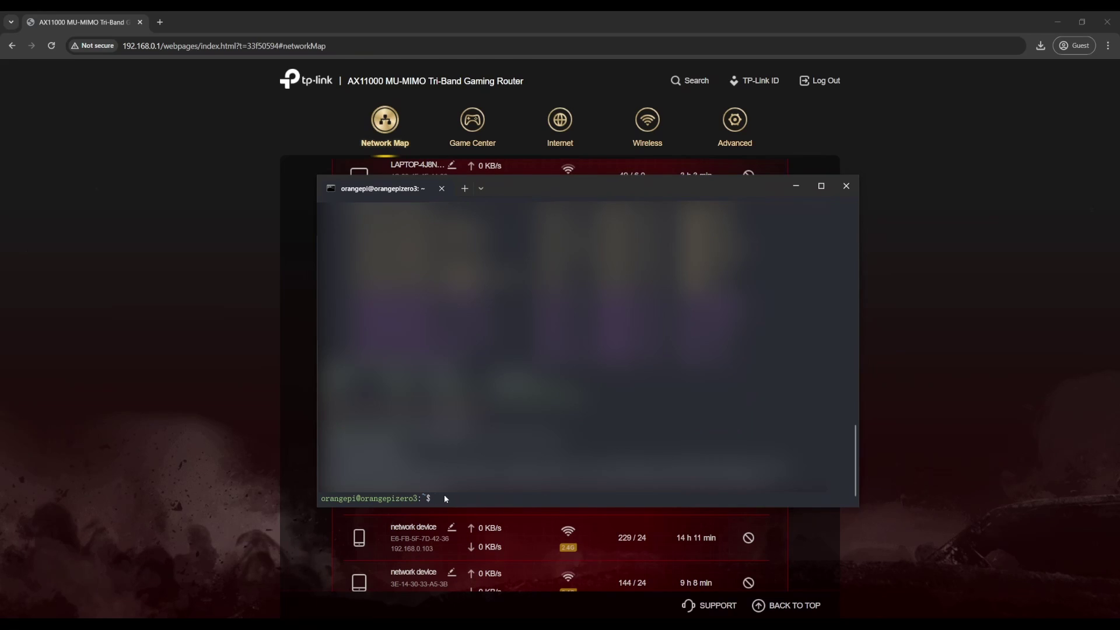
text(nmcli -p device show)
key(Return)
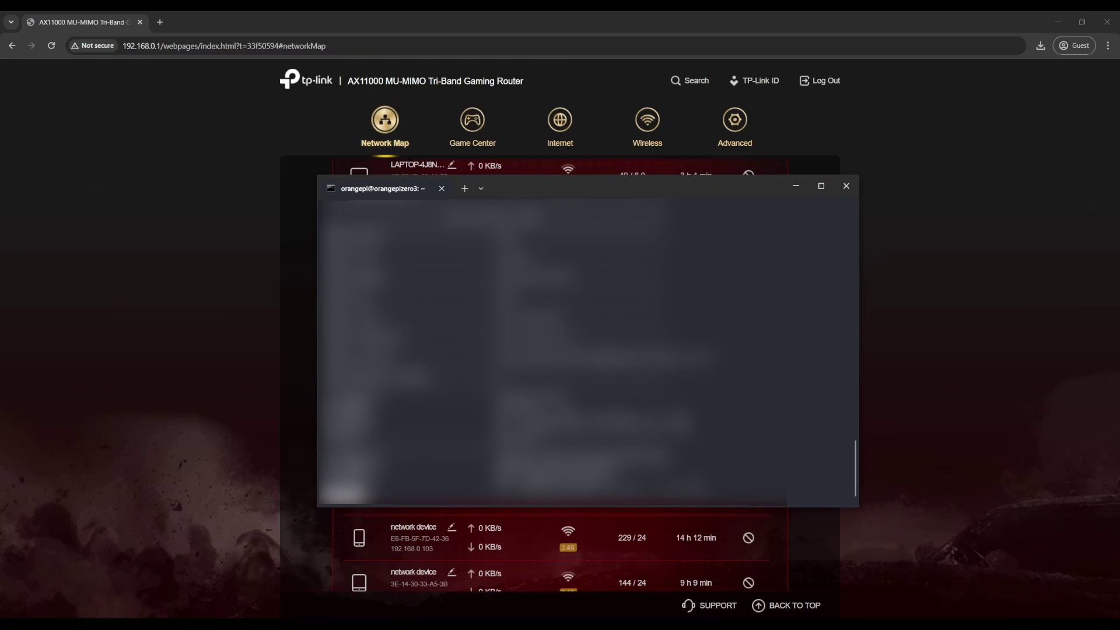
- Copy wlan0's IPv4 address 192.168.0.122 from the device details
scroll(583, 350, up, 1)
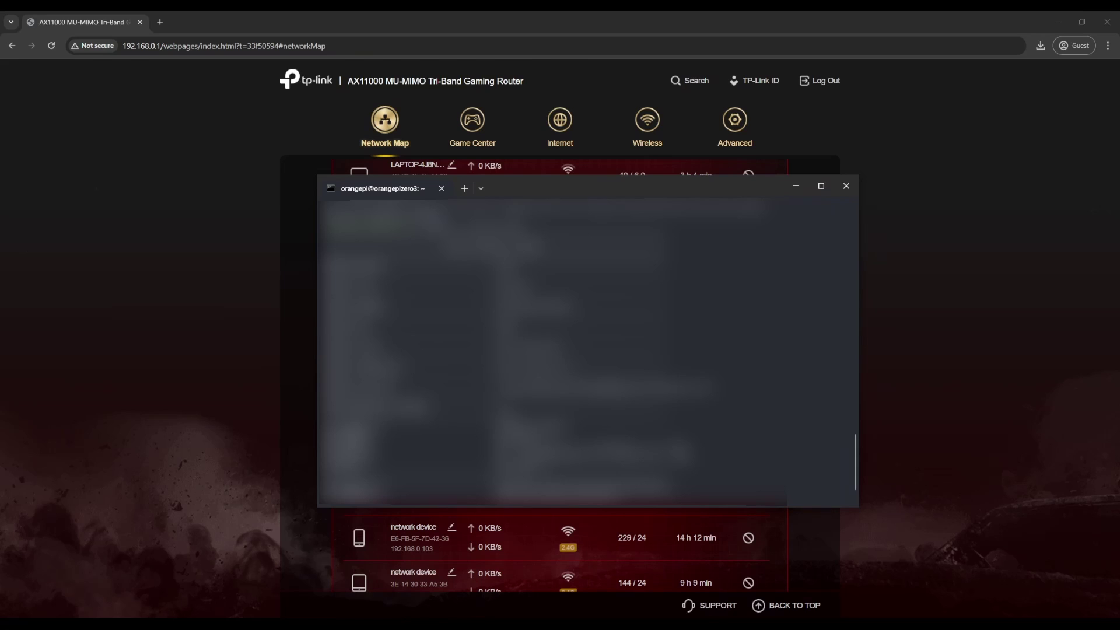
scroll(584, 350, down, 1)
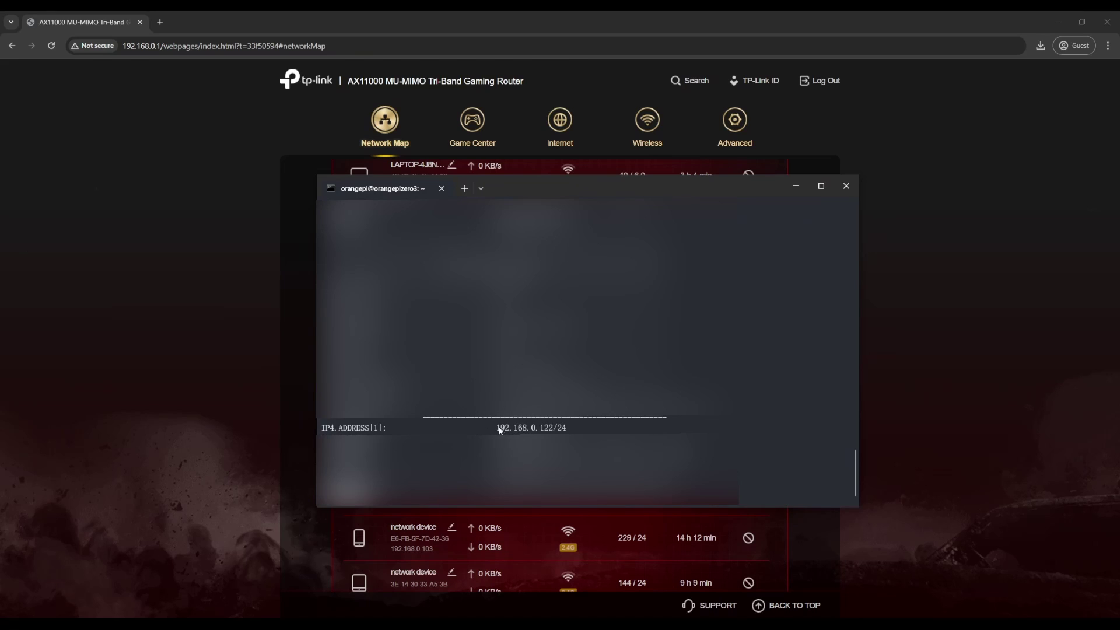
drag(498, 427, 552, 430)
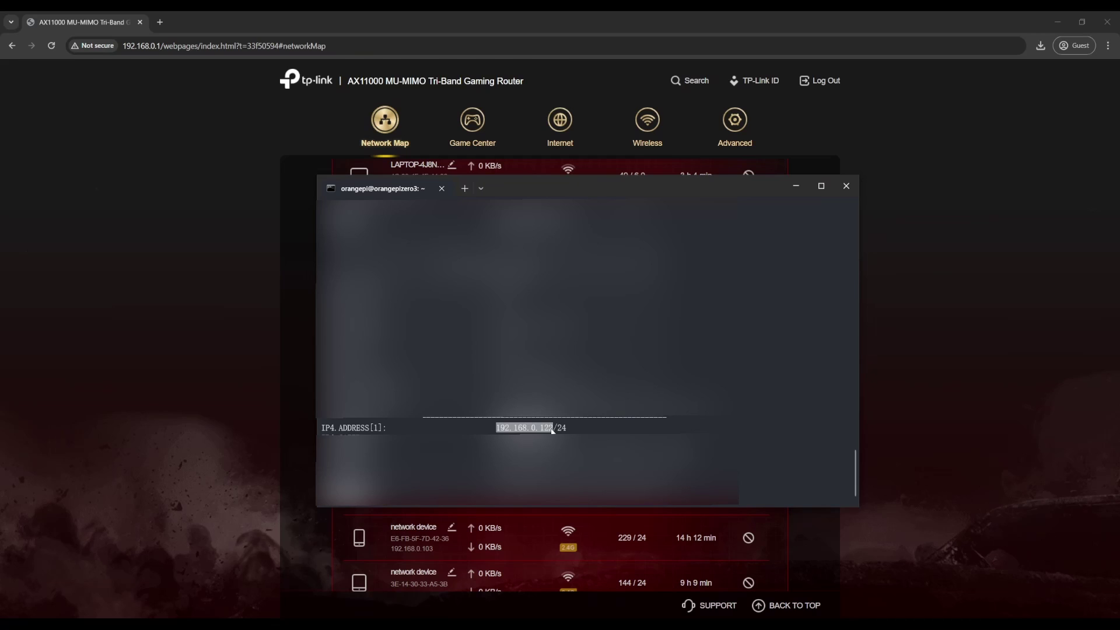
key(ctrl+c)
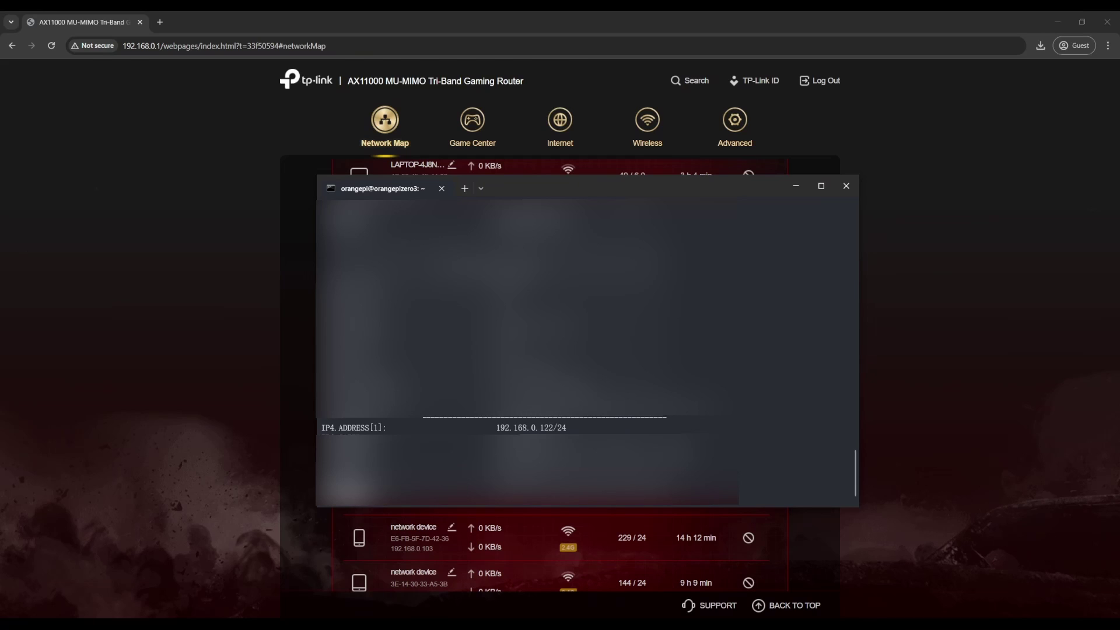
click(465, 188)
text(ssh orangepi)
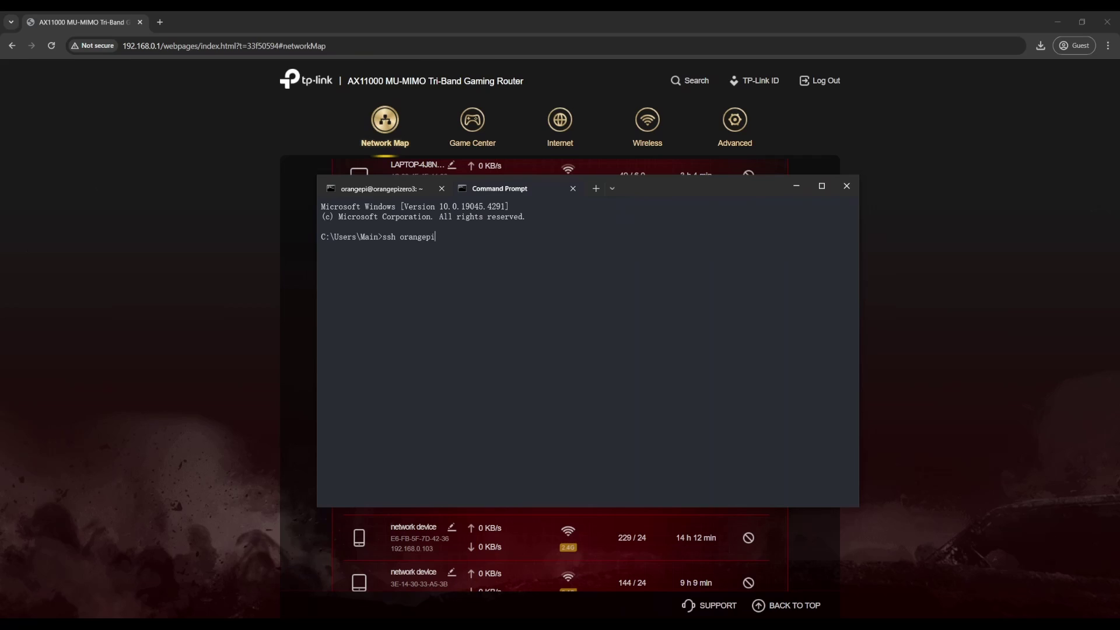
text(@)
key(ctrl+v)
key(Return)
text(yes)
key(Return)
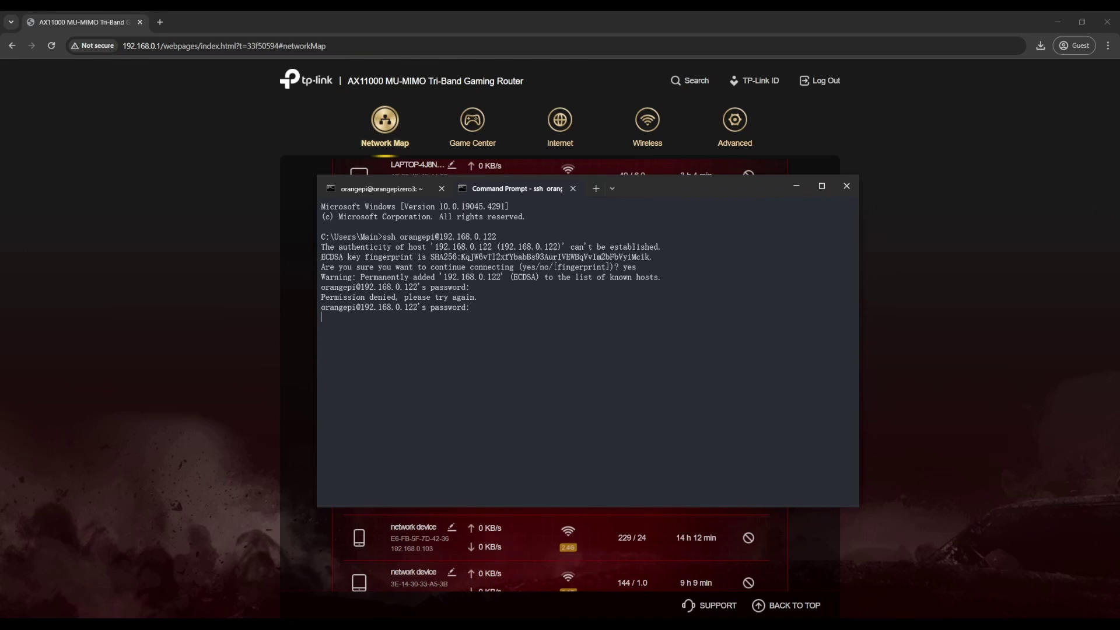
key(Return)
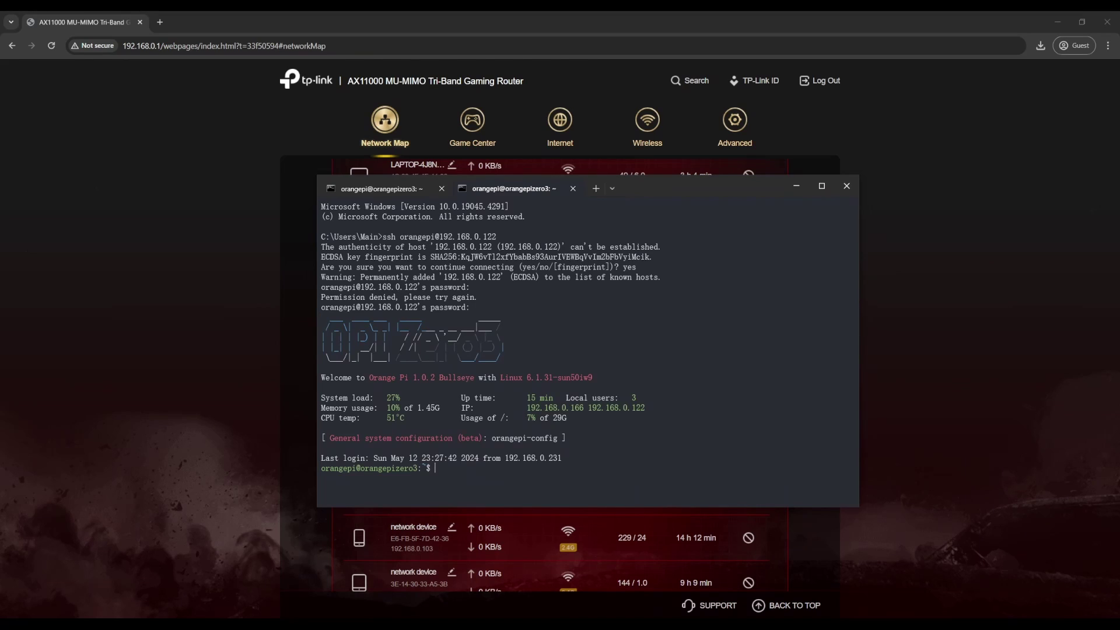
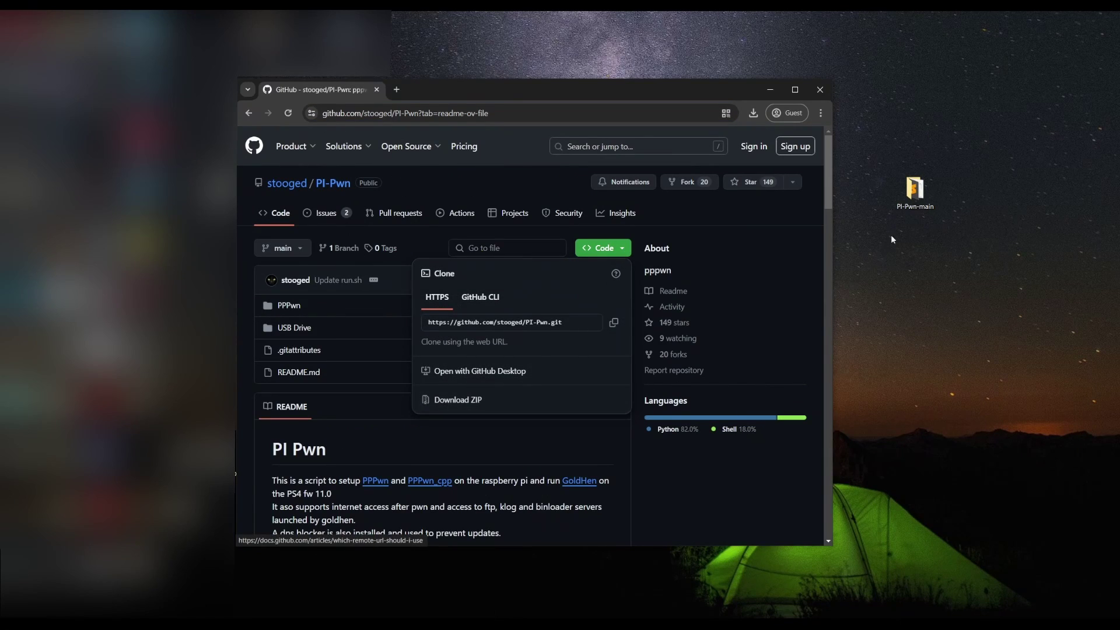
- Search 'filezilla' in a new Chrome tab, visit the download page, then launch FileZilla Client
click(947, 185)
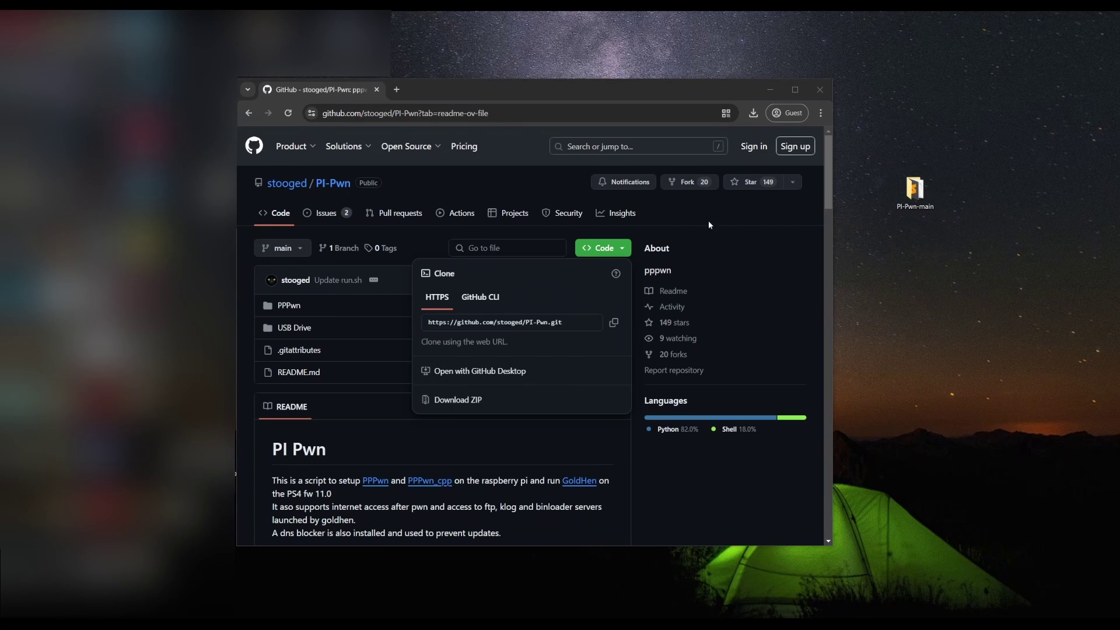
click(396, 90)
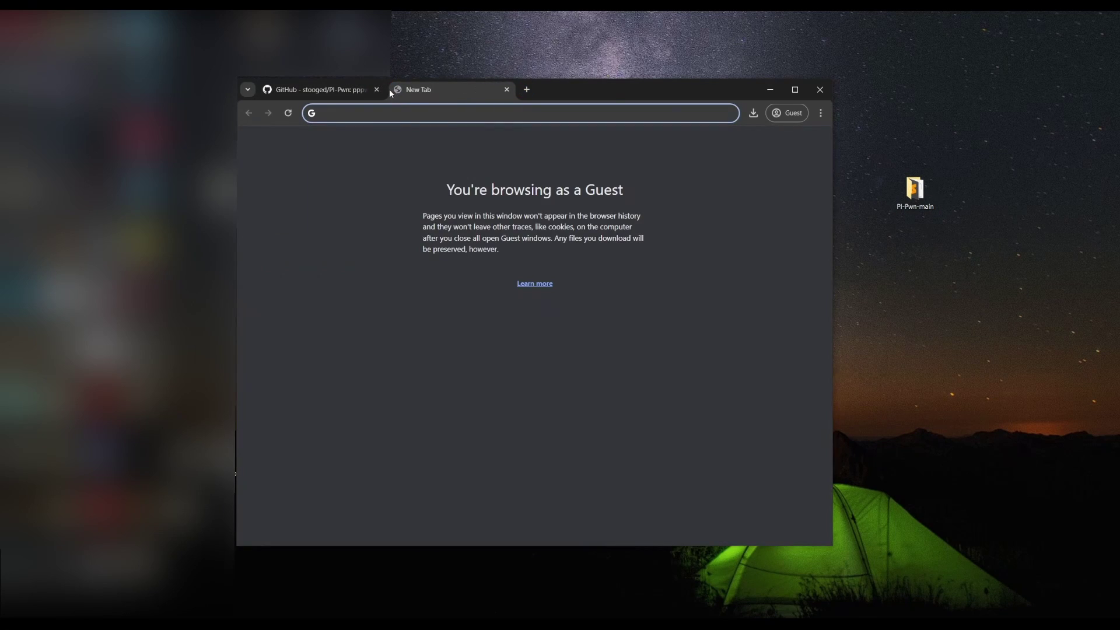
text(fil)
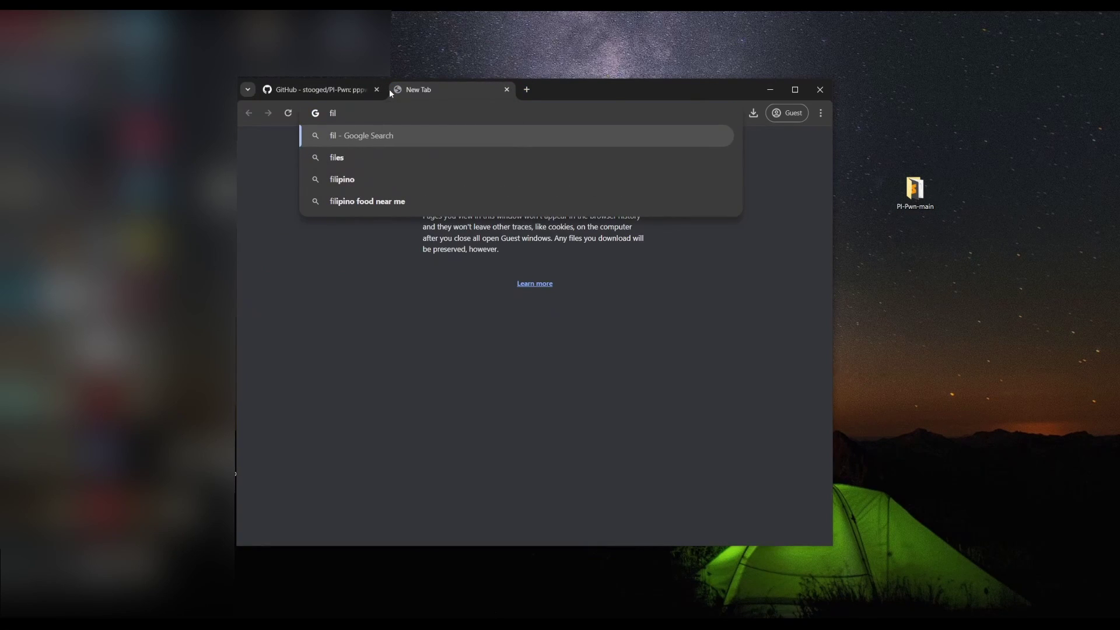
text(ezilla)
key(Return)
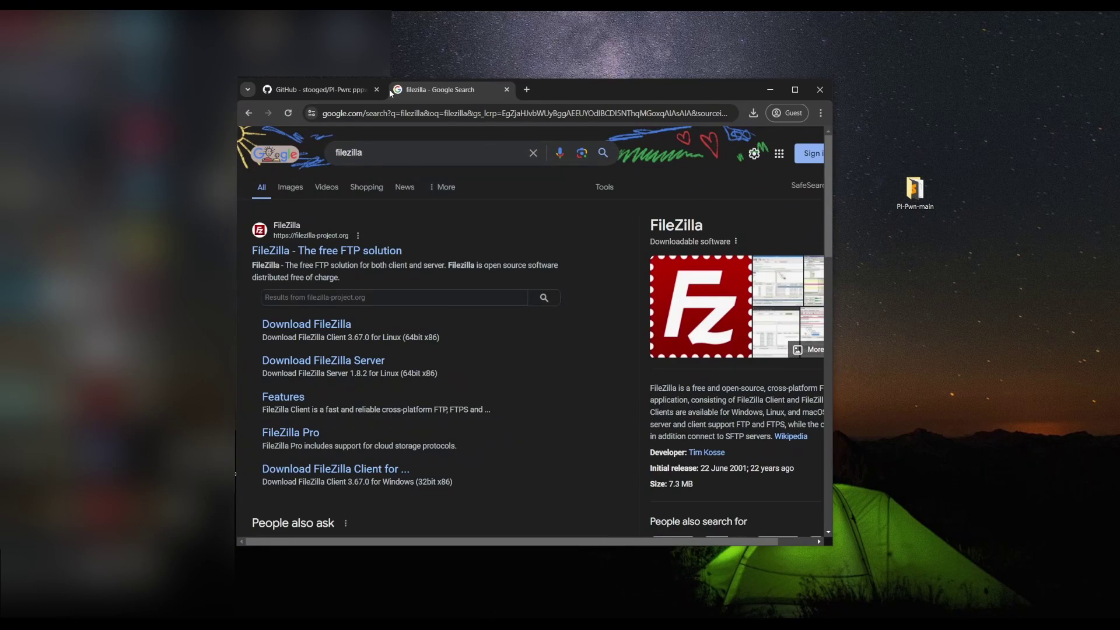
click(328, 330)
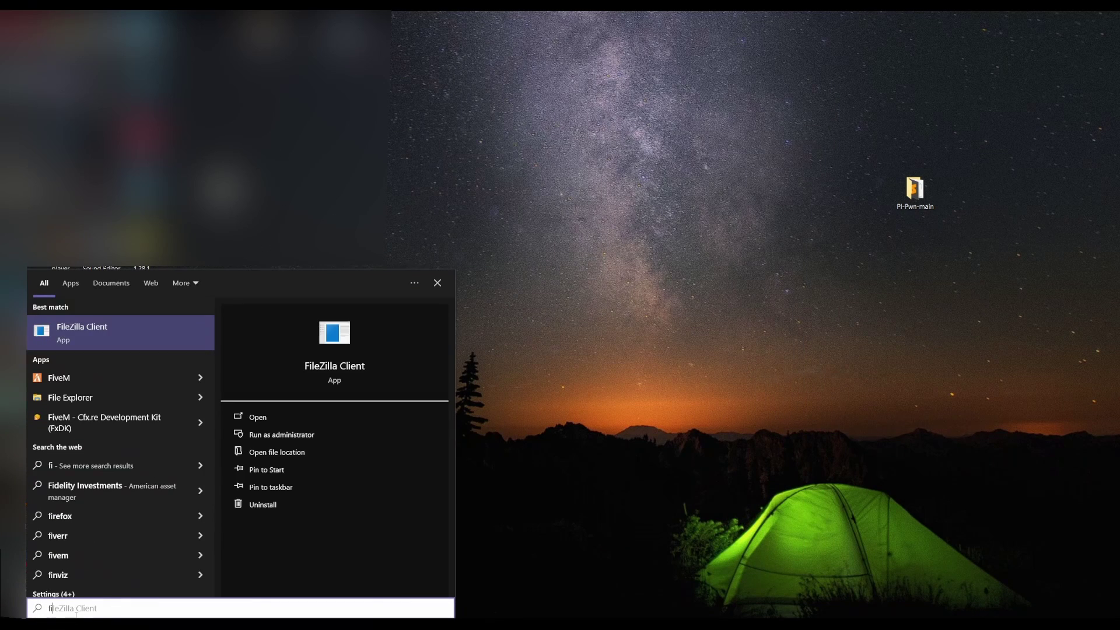
key(Return)
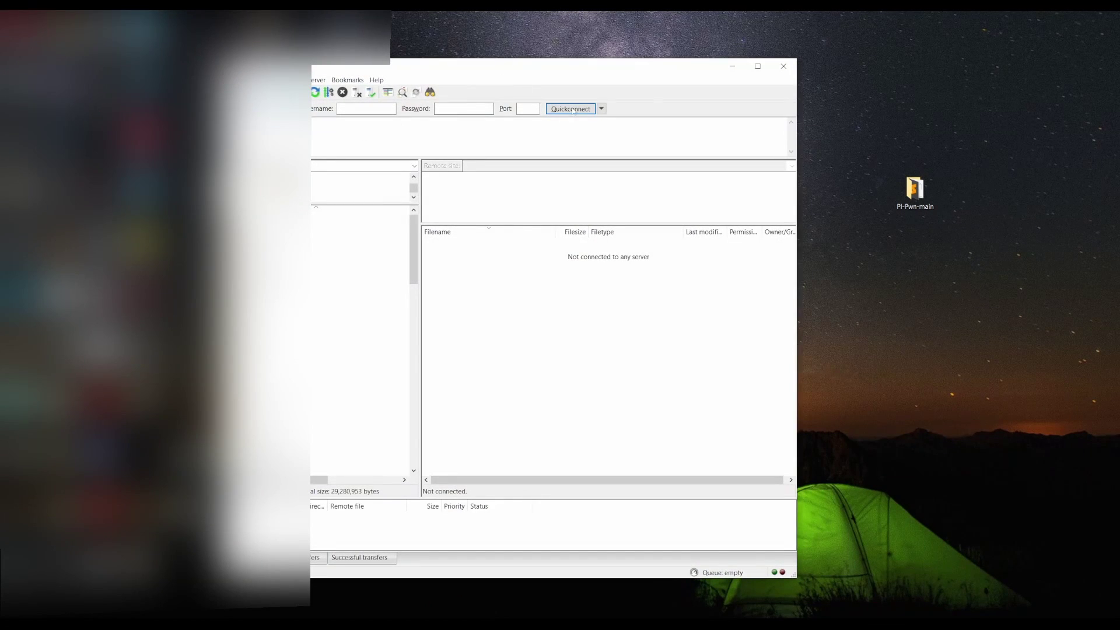
- Quickconnect to host 192.168.0.122 as user root with the account password
drag(621, 72, 763, 90)
text(192.168)
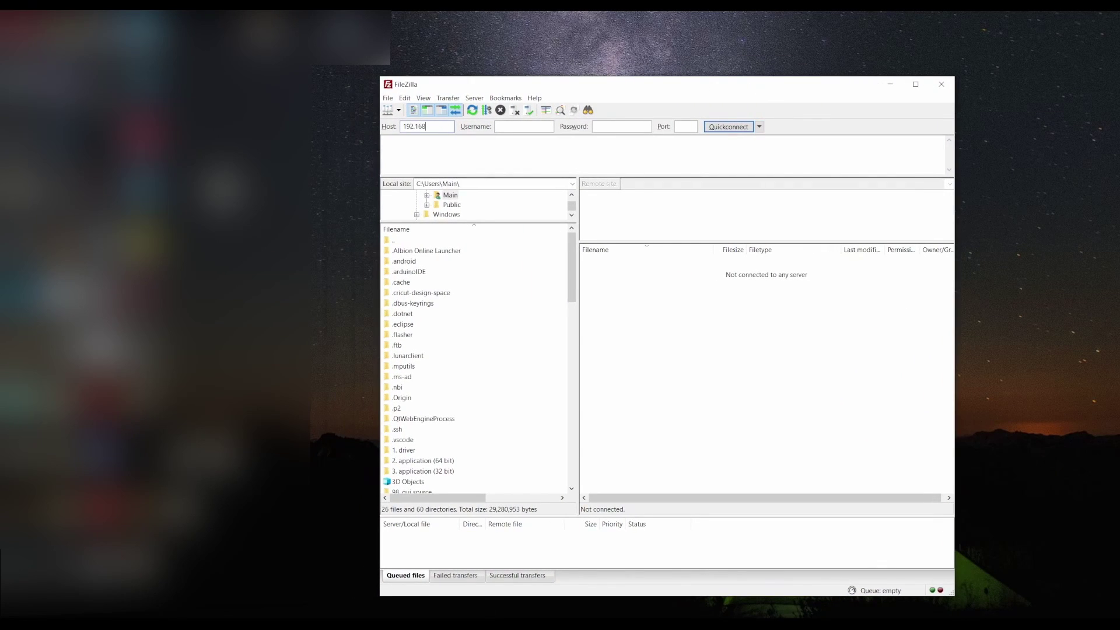
text(.0.122)
click(499, 126)
text(root)
text(••••••••)
click(733, 127)
drag(764, 80, 703, 78)
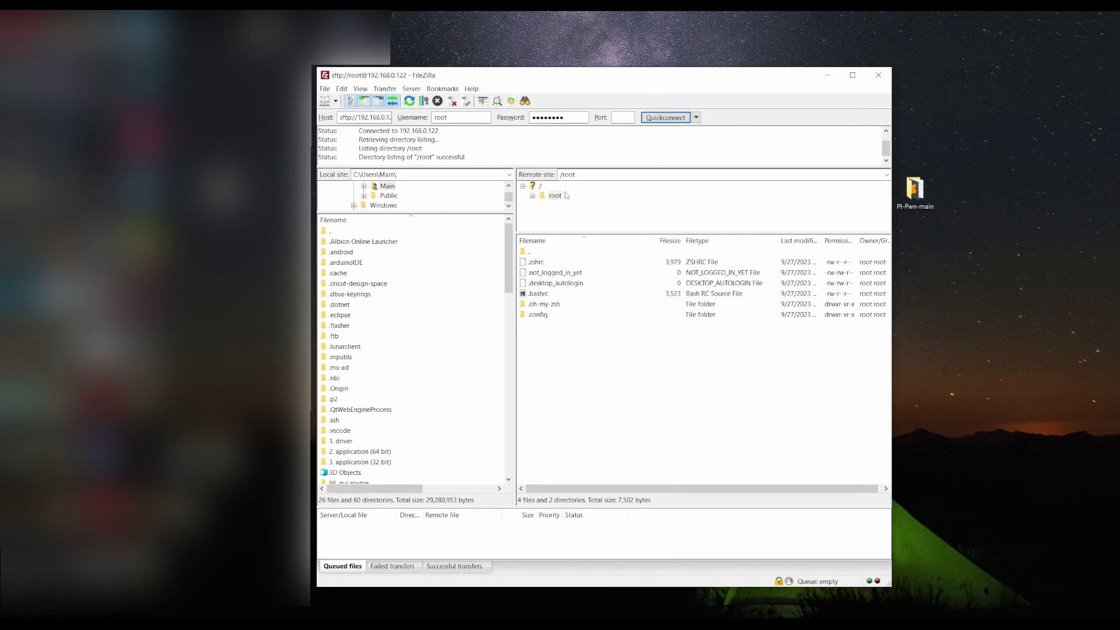
- Navigate the remote pane from / into the /boot folder
click(539, 186)
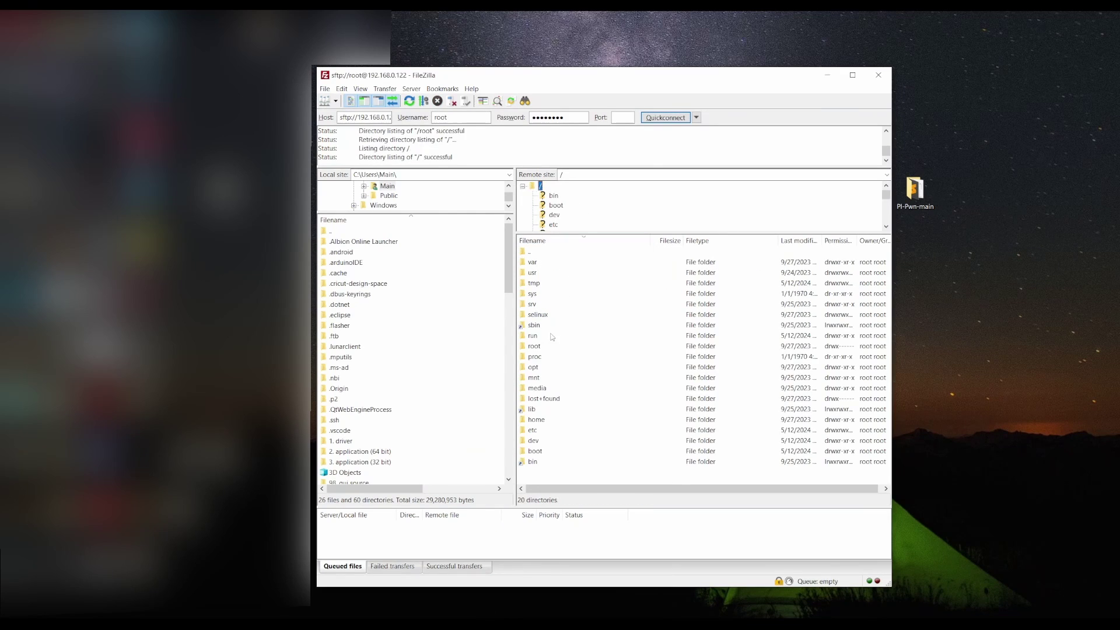
click(538, 454)
double_click(538, 452)
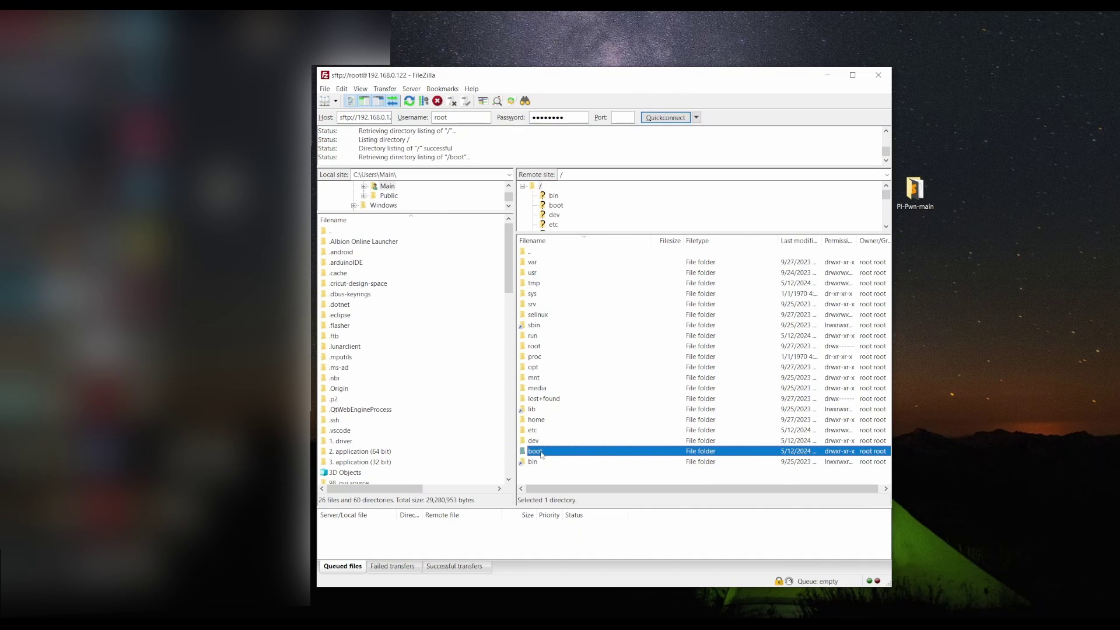
- Open PI-Pwn-main on the desktop and drag PPPwn into remote /boot to upload it
click(919, 190)
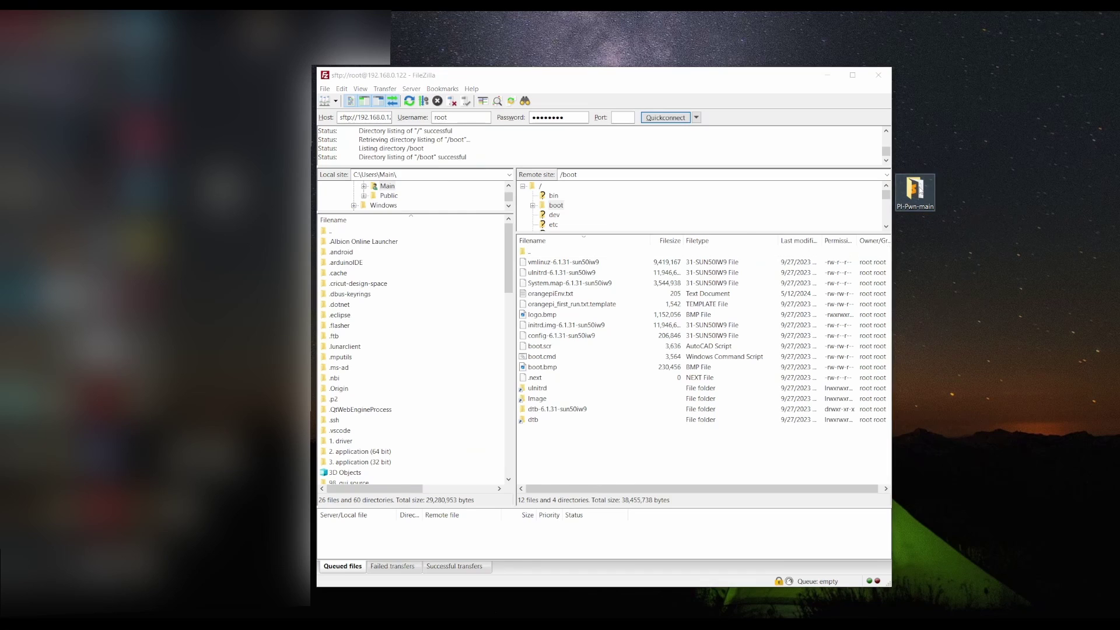
double_click(919, 189)
drag(644, 263, 914, 303)
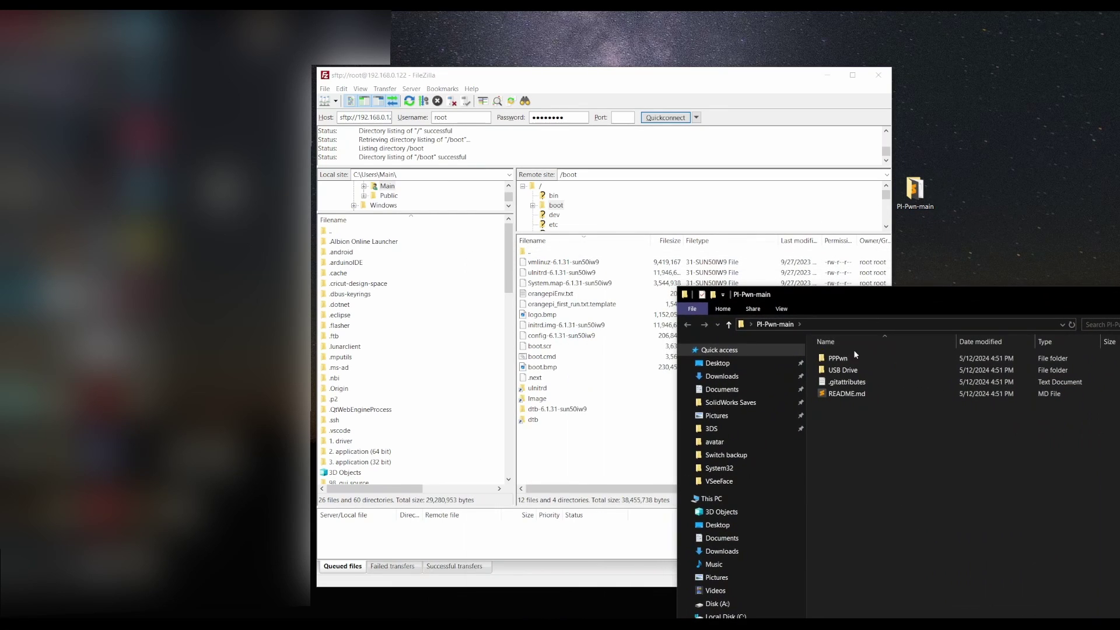
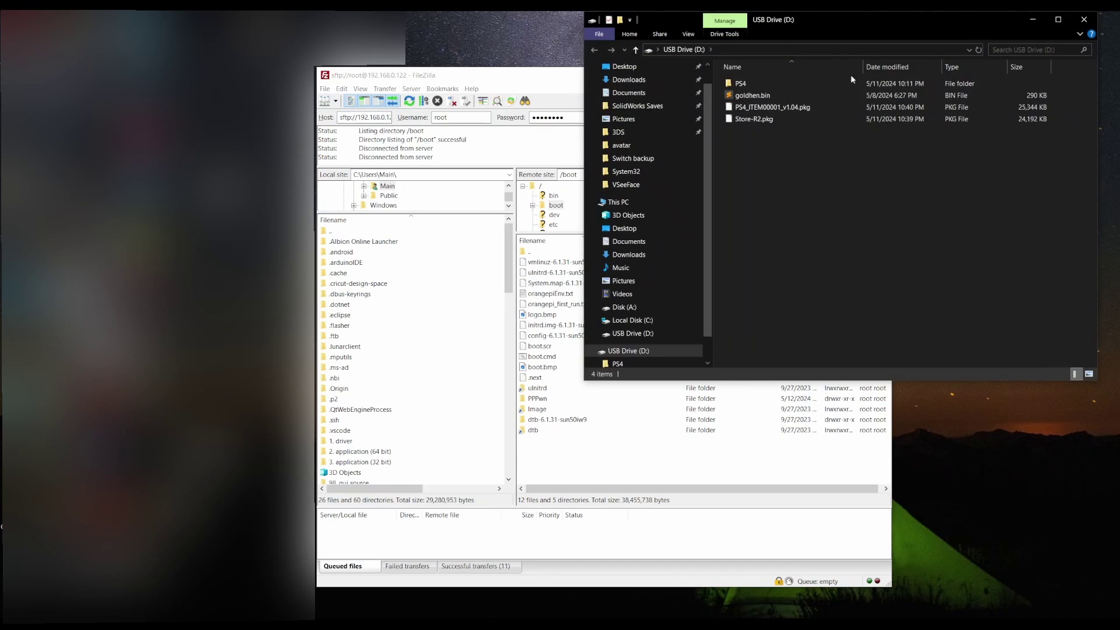
- Minimize FileZilla, move the USB Drive (D:) window aside, and open the PI-Pwn-main folder
click(559, 80)
click(879, 74)
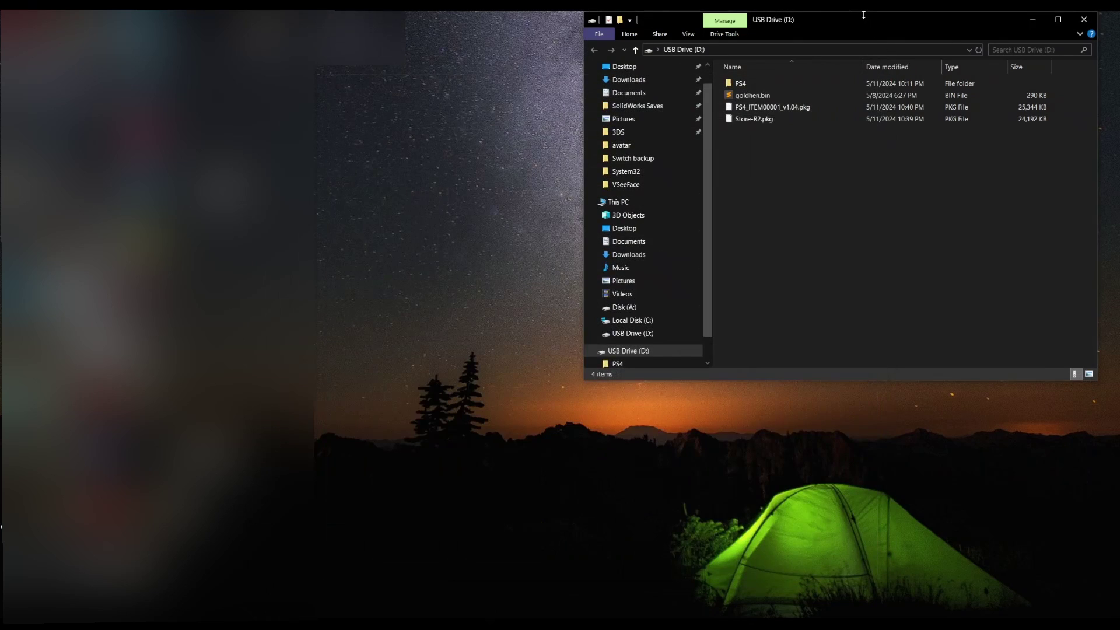
drag(868, 18, 632, 184)
double_click(918, 204)
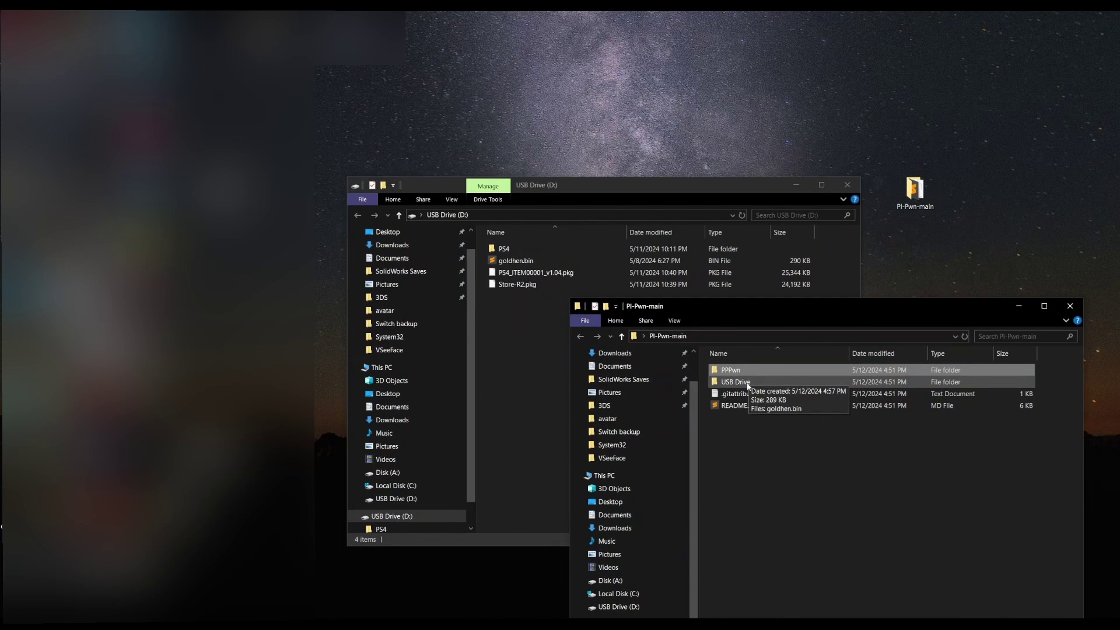
- Copy goldhen.bin from PI-Pwn-main's USB Drive folder onto USB Drive (D:), replacing the older copy
double_click(749, 384)
click(757, 372)
drag(757, 373, 528, 365)
click(344, 264)
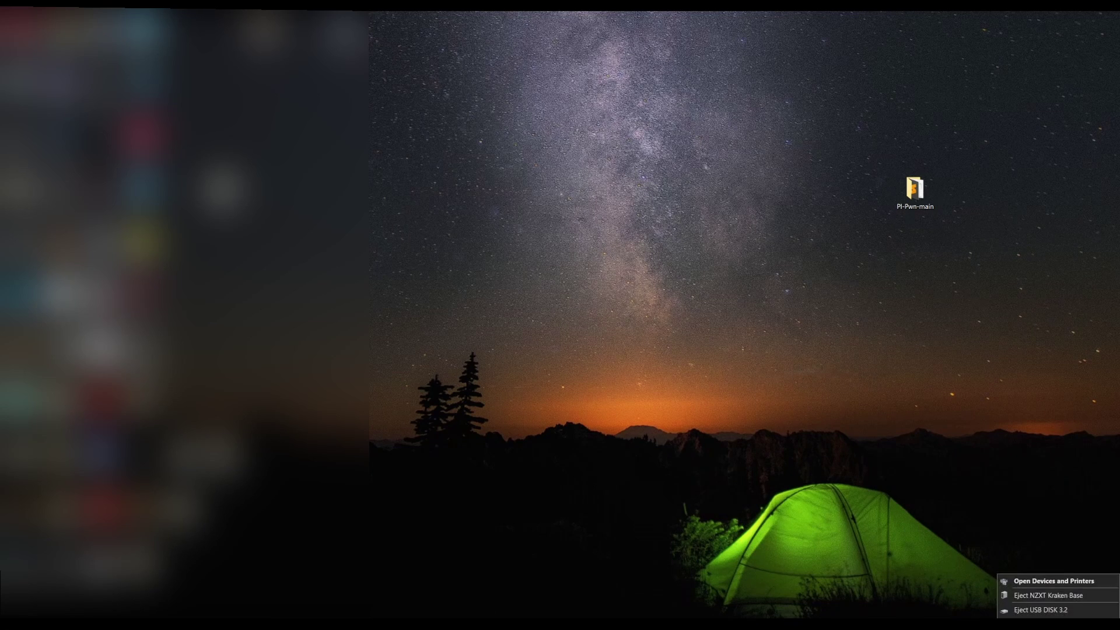
- Eject USB DISK 3.2 from the system tray's Safely Remove Hardware icon
click(1034, 611)
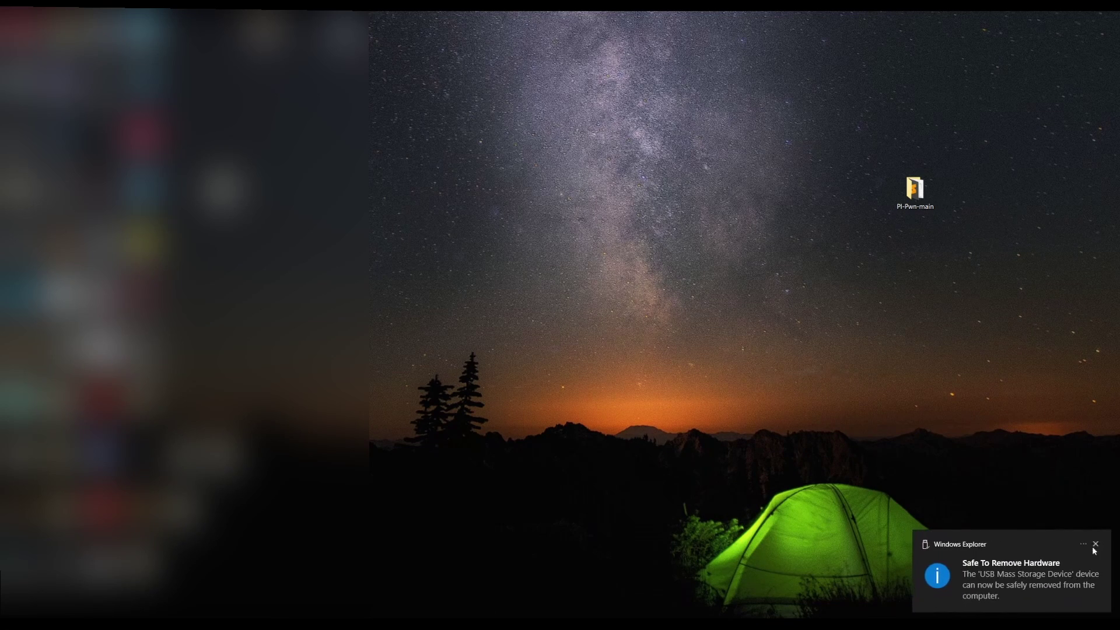
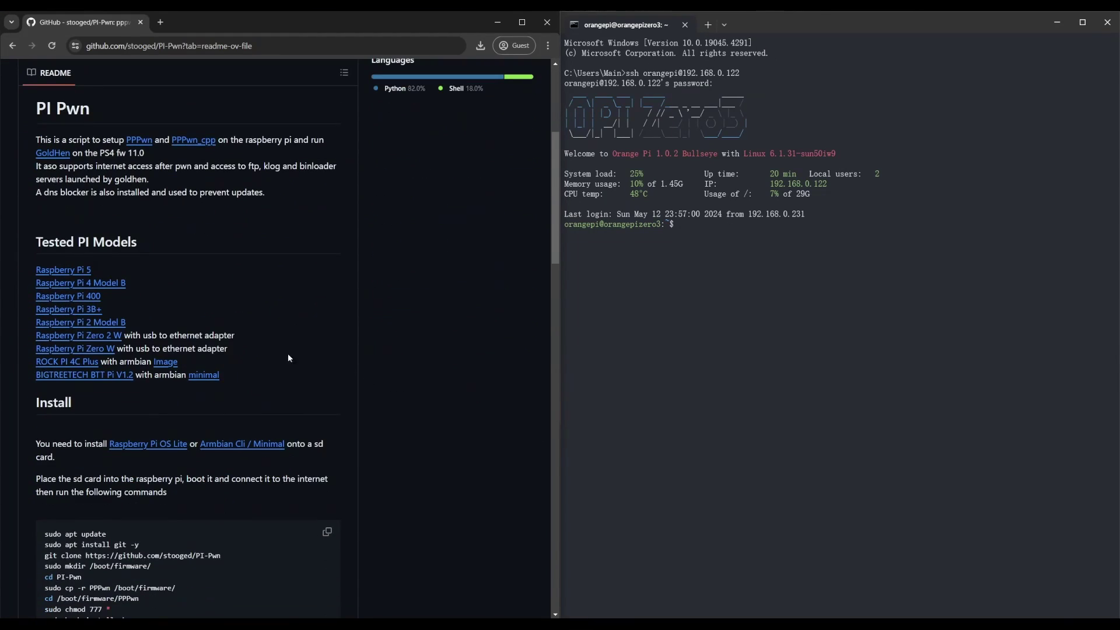
scroll(279, 397, down, 1)
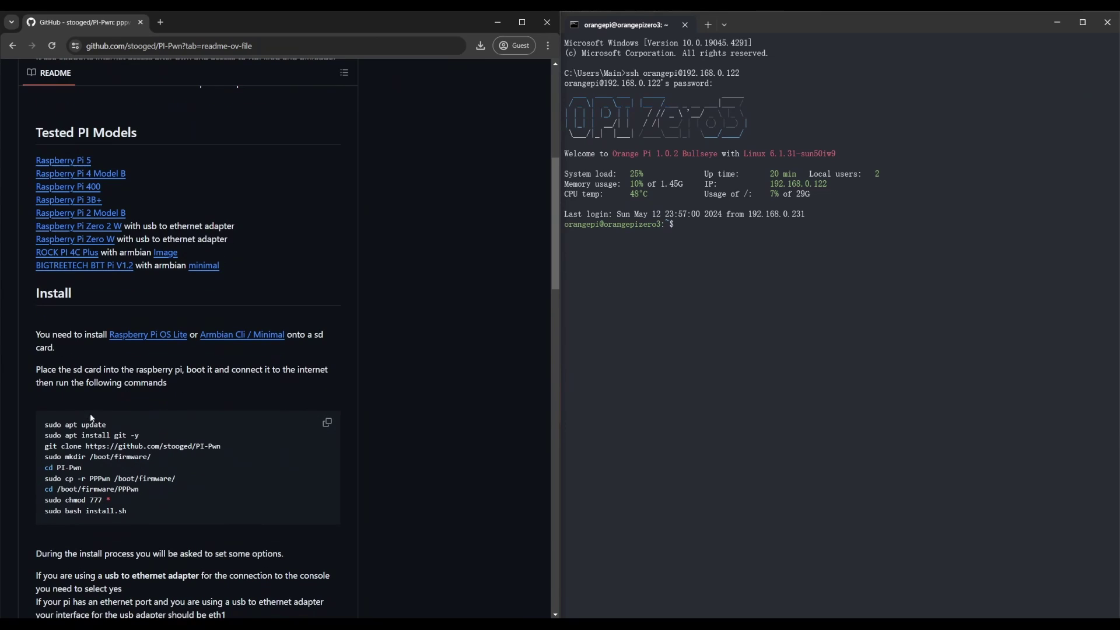
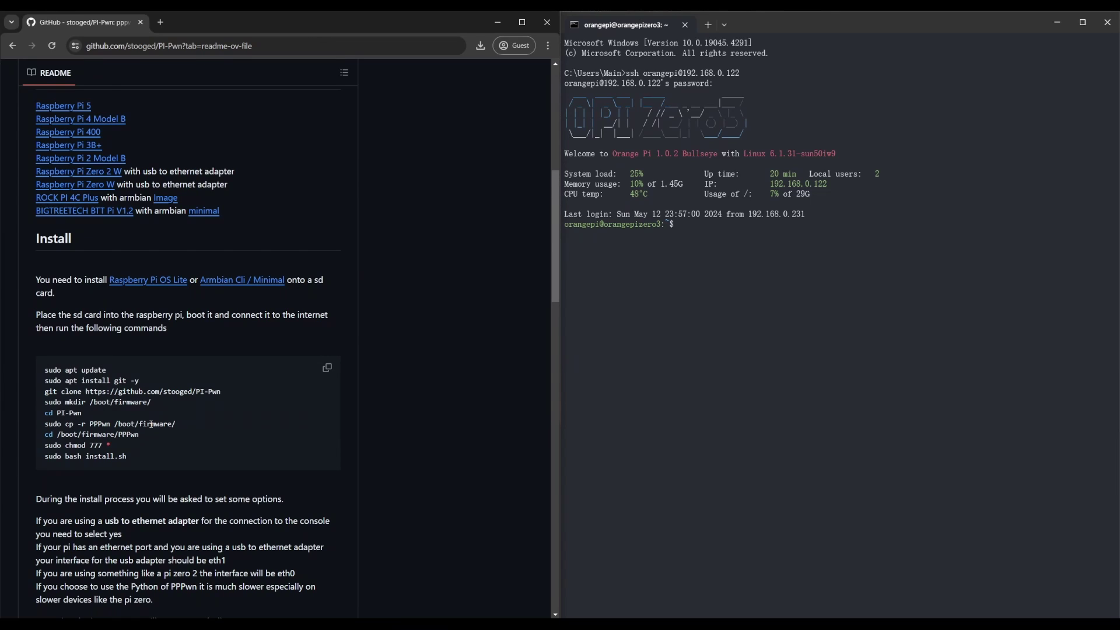
- Copy the README's full block of PI-Pwn install commands to the clipboard
click(328, 368)
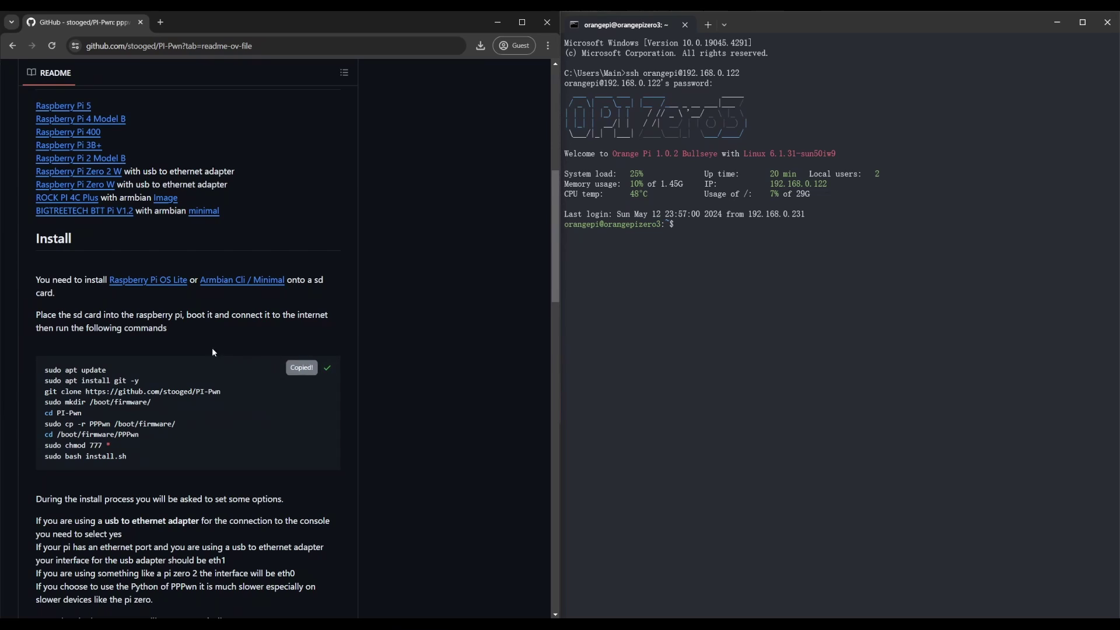
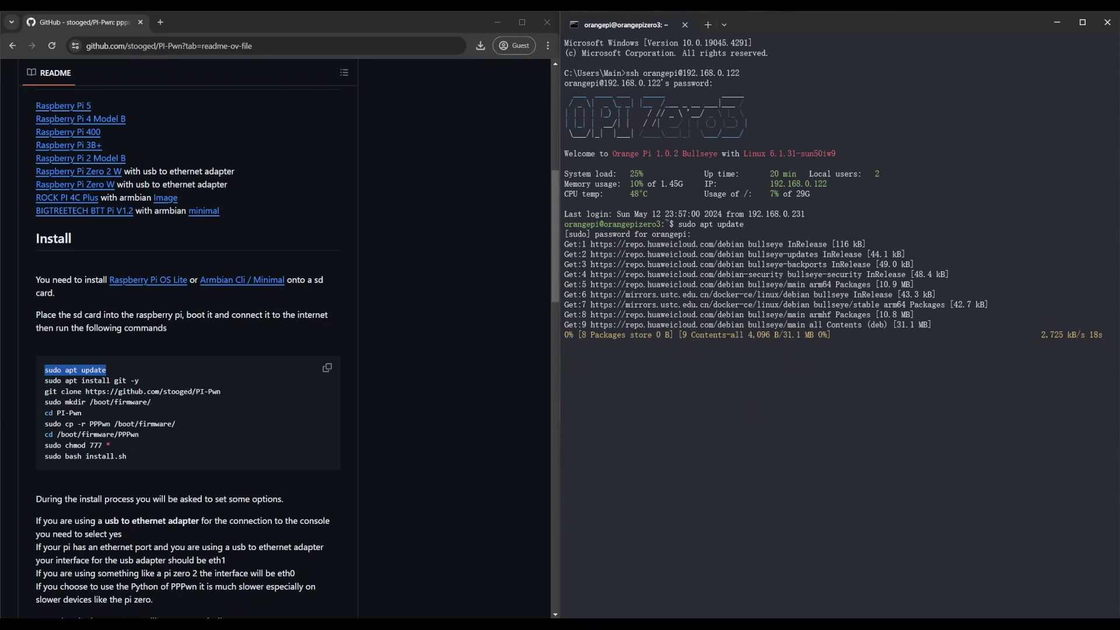
- Let the Orange Pi's apt update finish and check its output ends with 'Fetched 75.6 MB'
scroll(480, 412, down, 2)
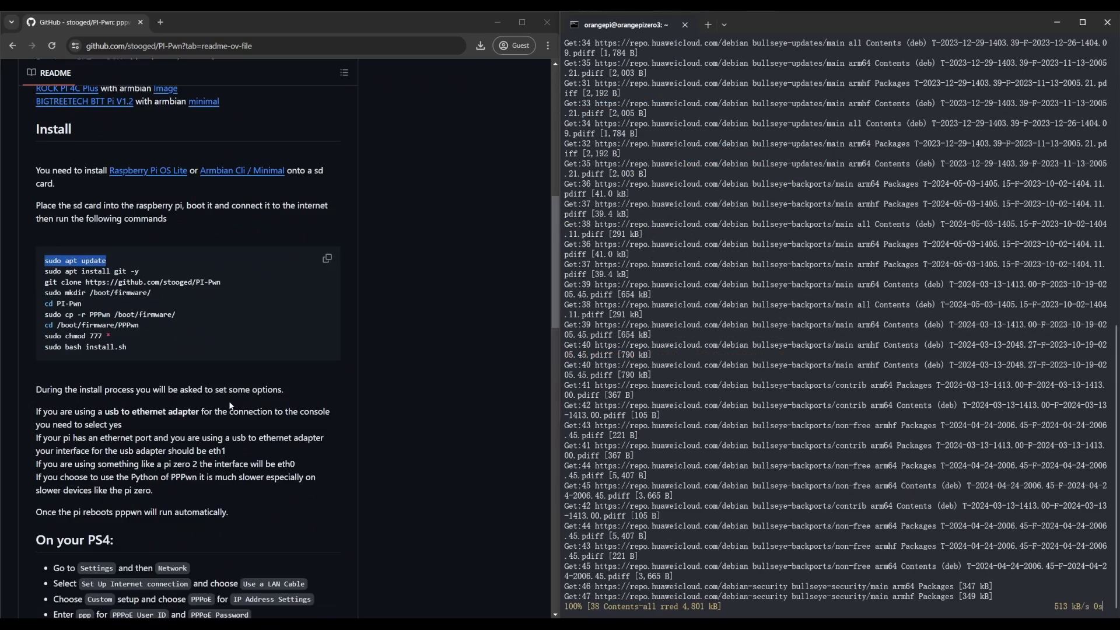
scroll(481, 411, up, 2)
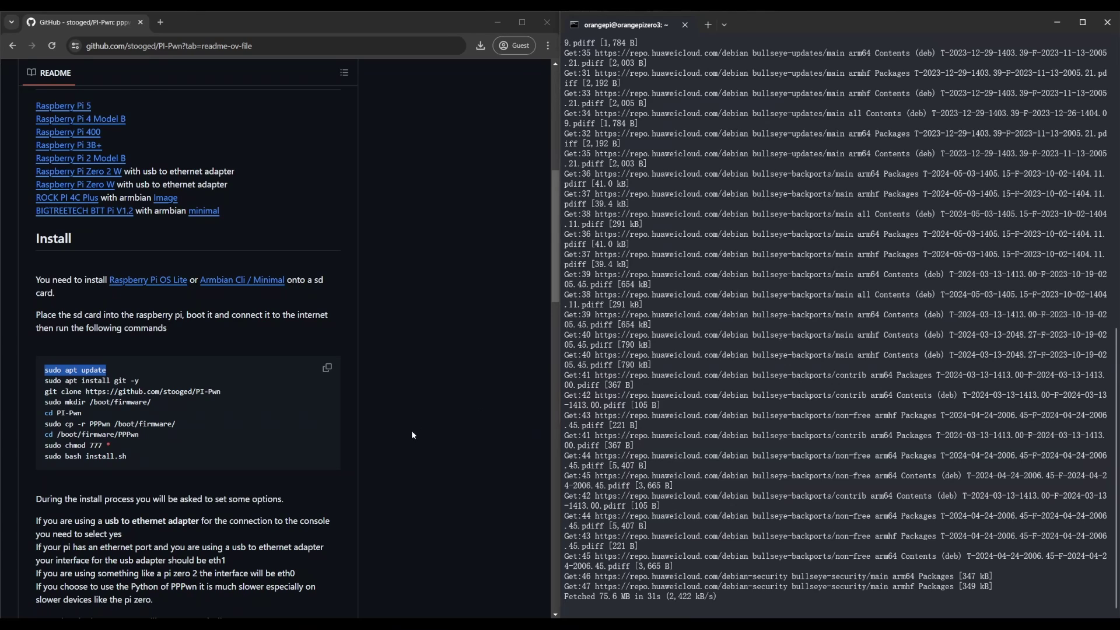
- Install git with apt and clone the PI-Pwn repository, pasting each README command
drag(140, 381, 43, 381)
key(ctrl+c)
right_click(837, 487)
key(Return)
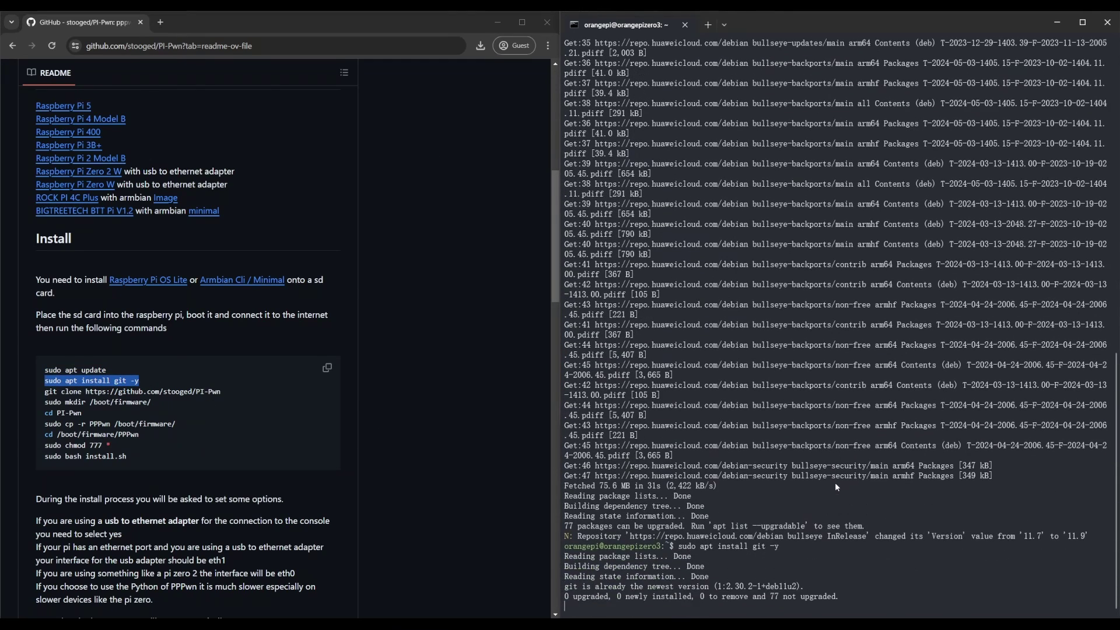
drag(221, 391, 43, 391)
key(ctrl+c)
right_click(837, 487)
key(Return)
- Create the /boot/firmware/ directory and change into PI-Pwn
key(ctrl+c)
mouse_move(151, 402)
mouse_down()
mouse_move(44, 402)
mouse_move(44, 413)
mouse_up()
right_click(837, 487)
key(Return)
key(ctrl+c)
right_click(837, 487)
key(Return)
- Copy PPPwn into /boot/firmware/ with the README's cp command
drag(175, 423, 44, 423)
right_click(837, 488)
key(Return)
drag(139, 434, 59, 437)
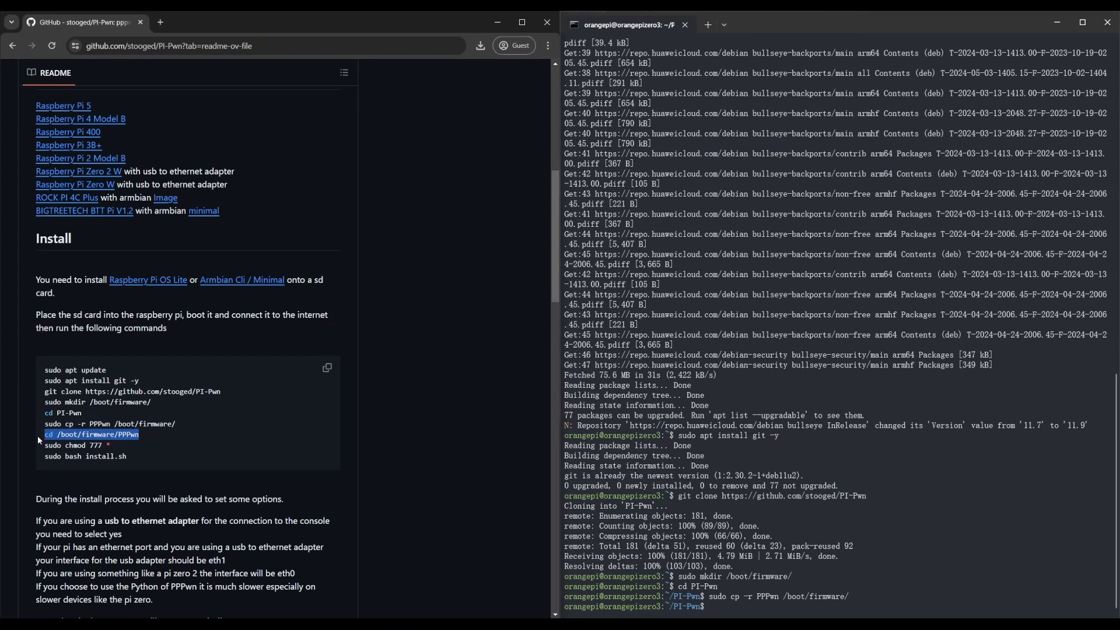
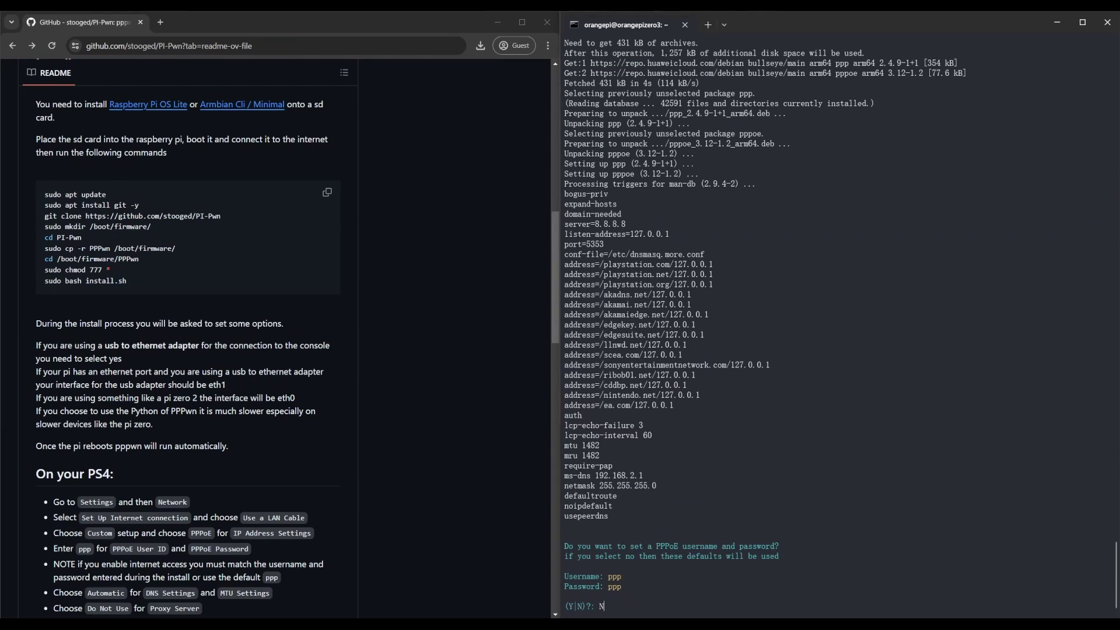
- Answer N to the PPPoE credentials prompt, keeping the default ppp username and password
key(Return)
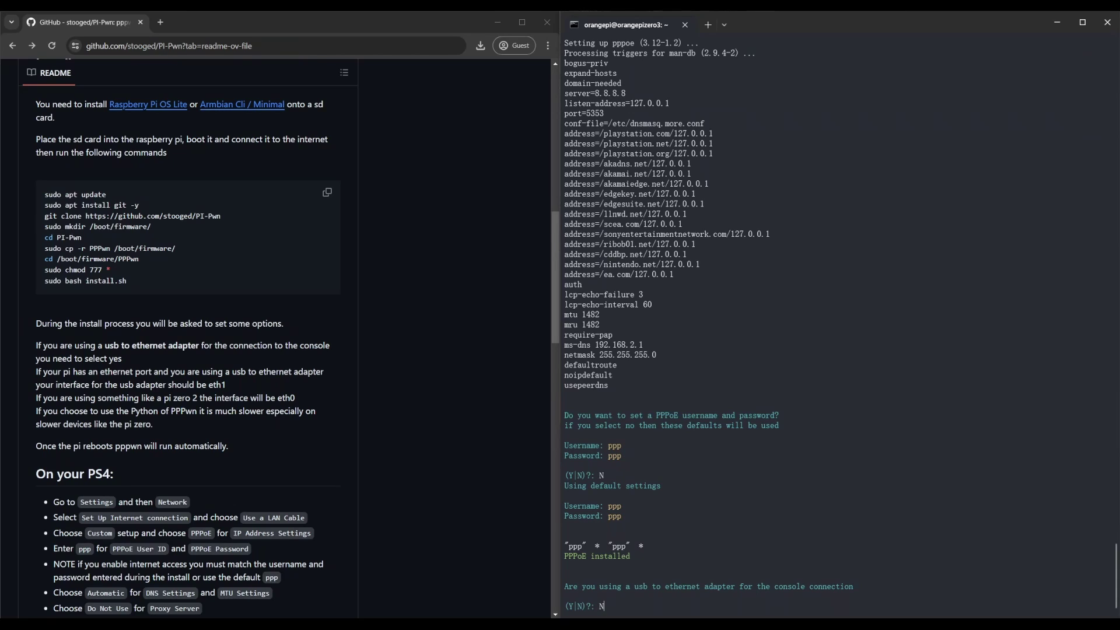
- Answer N to the installer's USB-to-ethernet adapter prompt, confirming no adapter is used
key(Return)
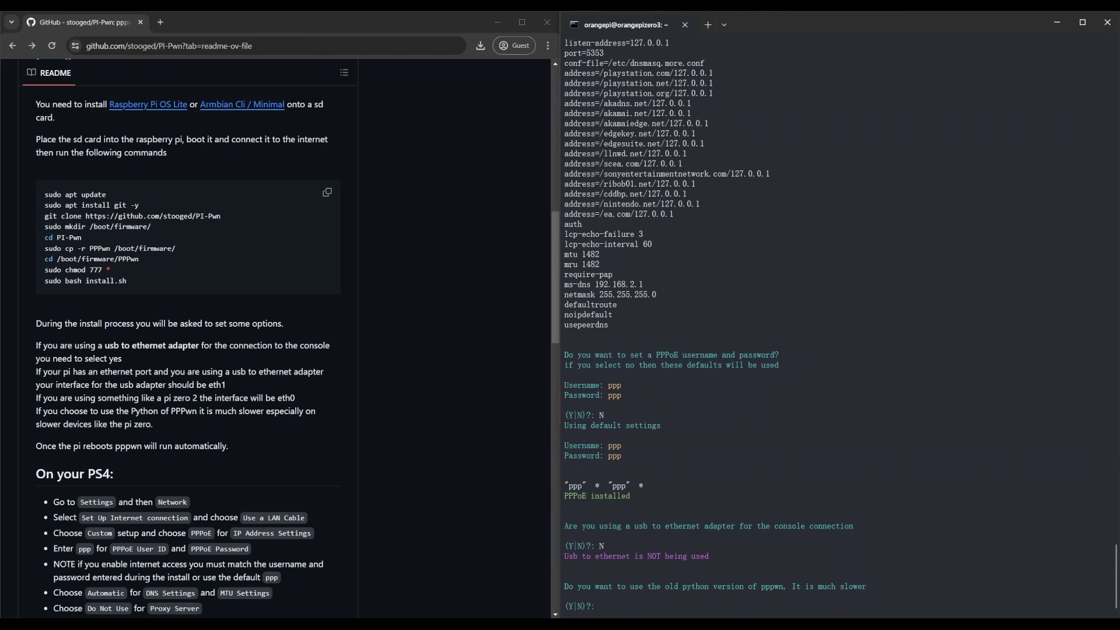
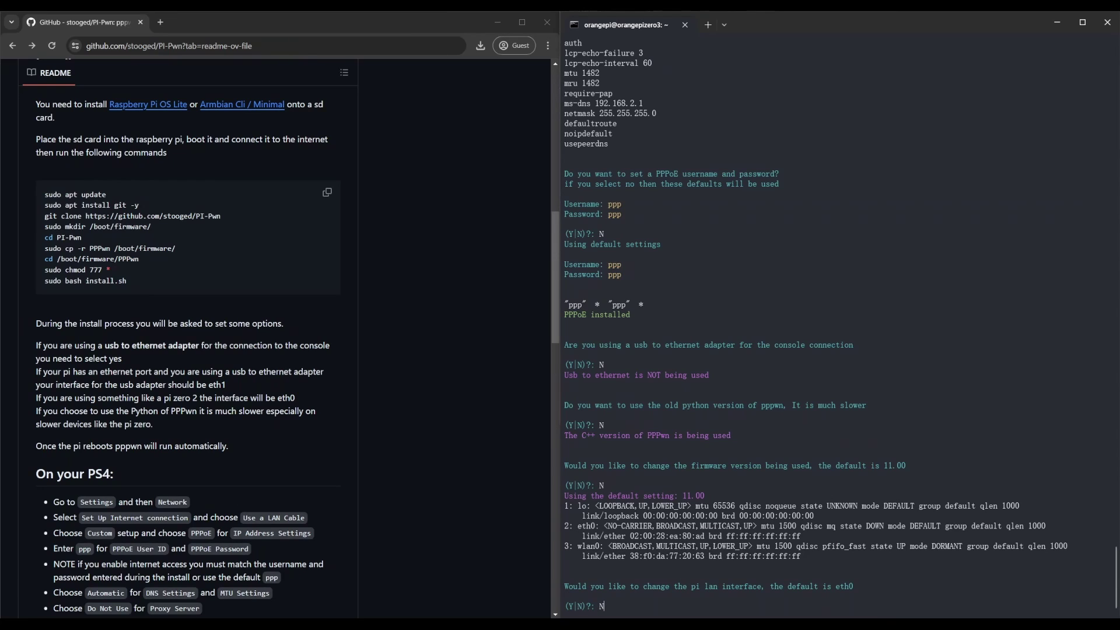
- Decline changing the LAN interface, keeping eth0, so the PPPwn install finishes and the Pi reboots
key(Return)
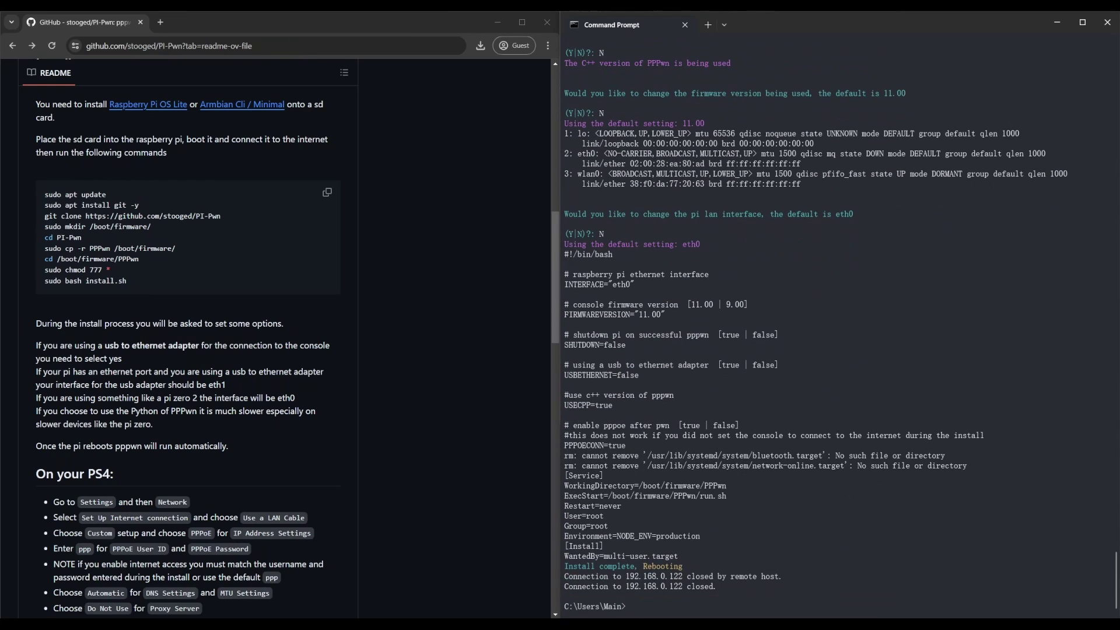
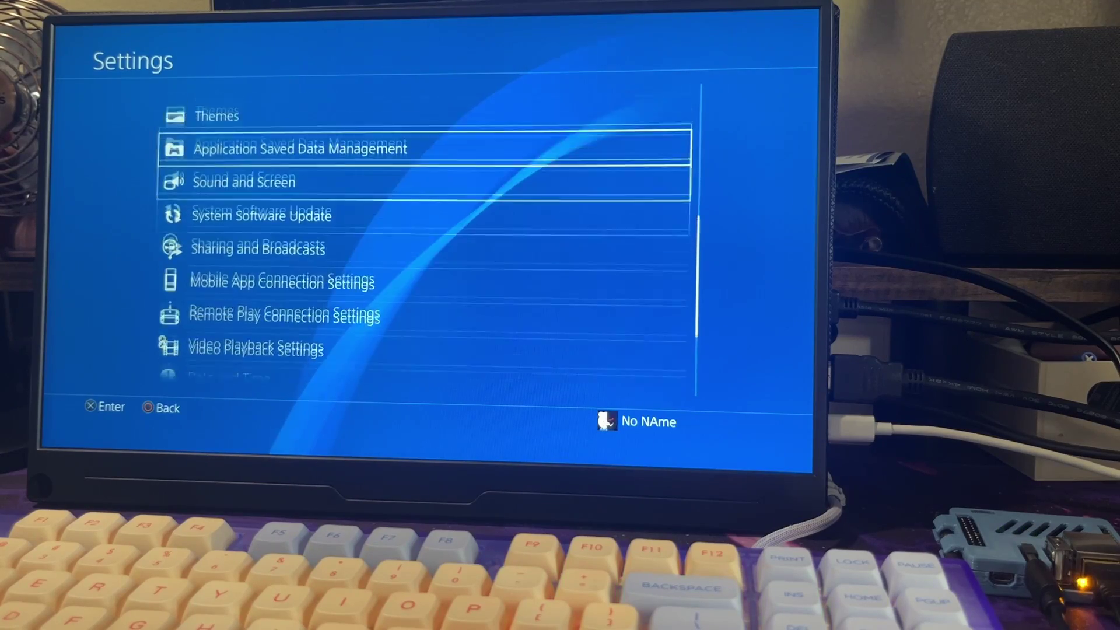
- Start a new Internet connection setup in Network settings using a LAN cable and the Custom method
key(Down)
key(Down)
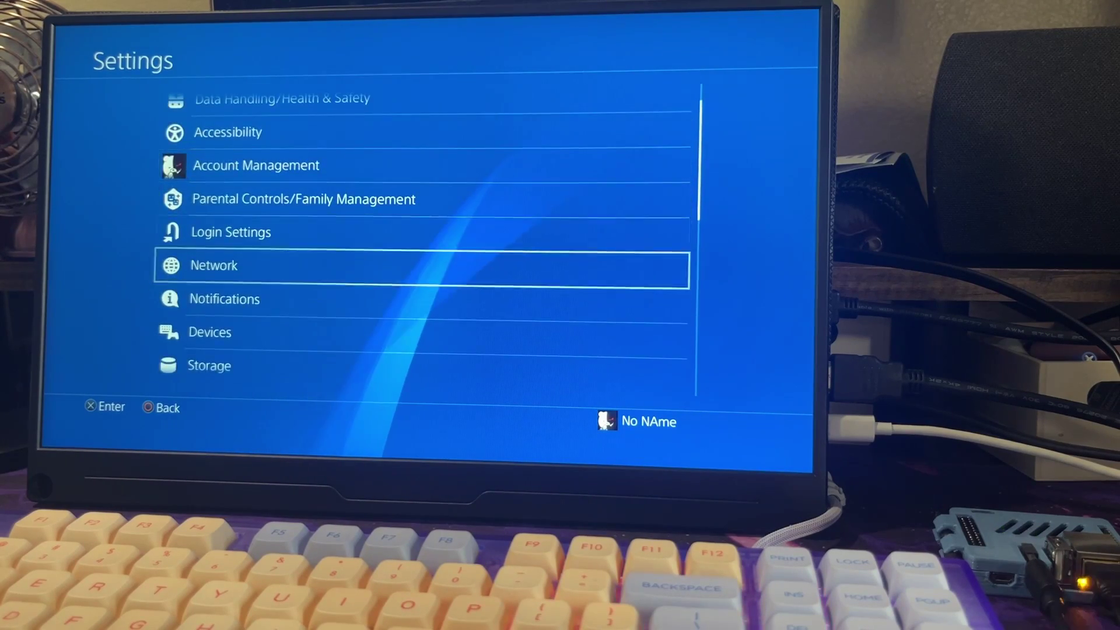
key(Return)
key(Down)
key(Return)
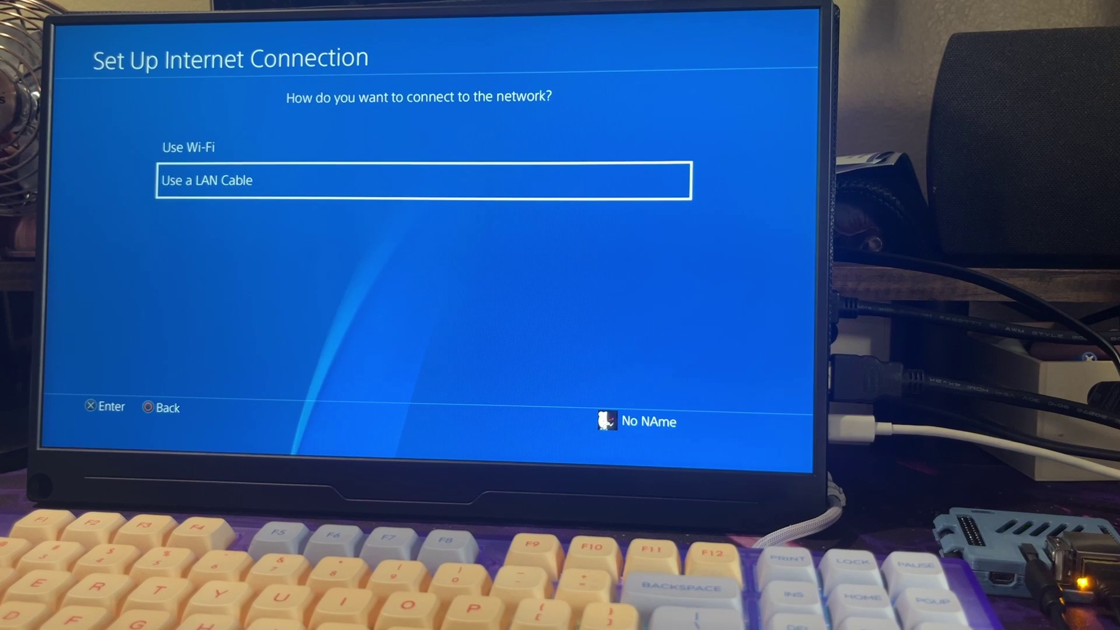
key(Return)
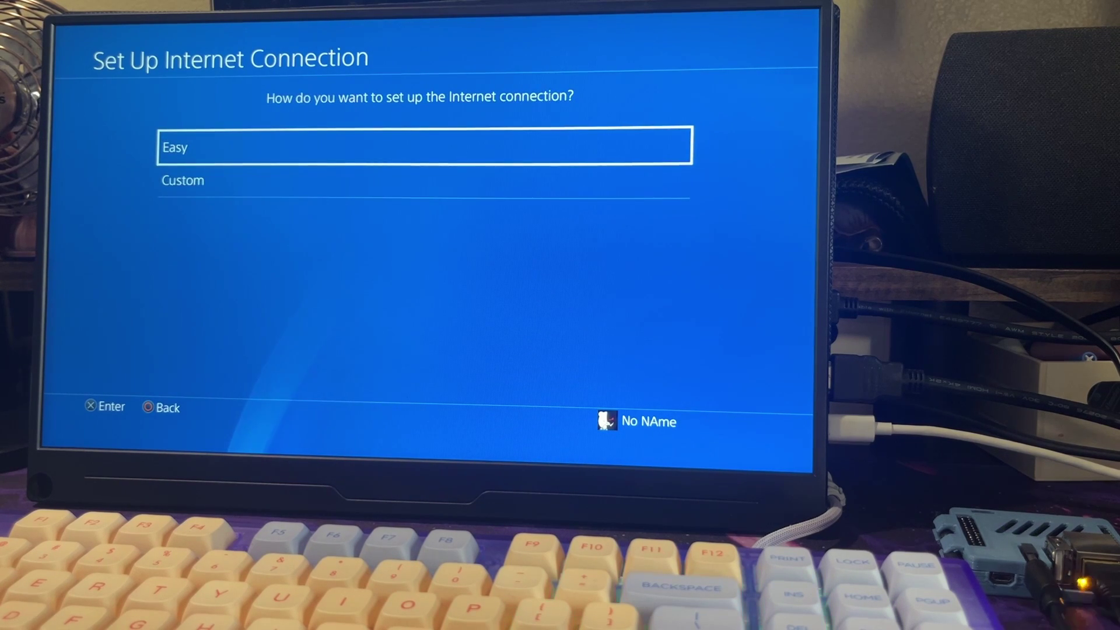
key(Down)
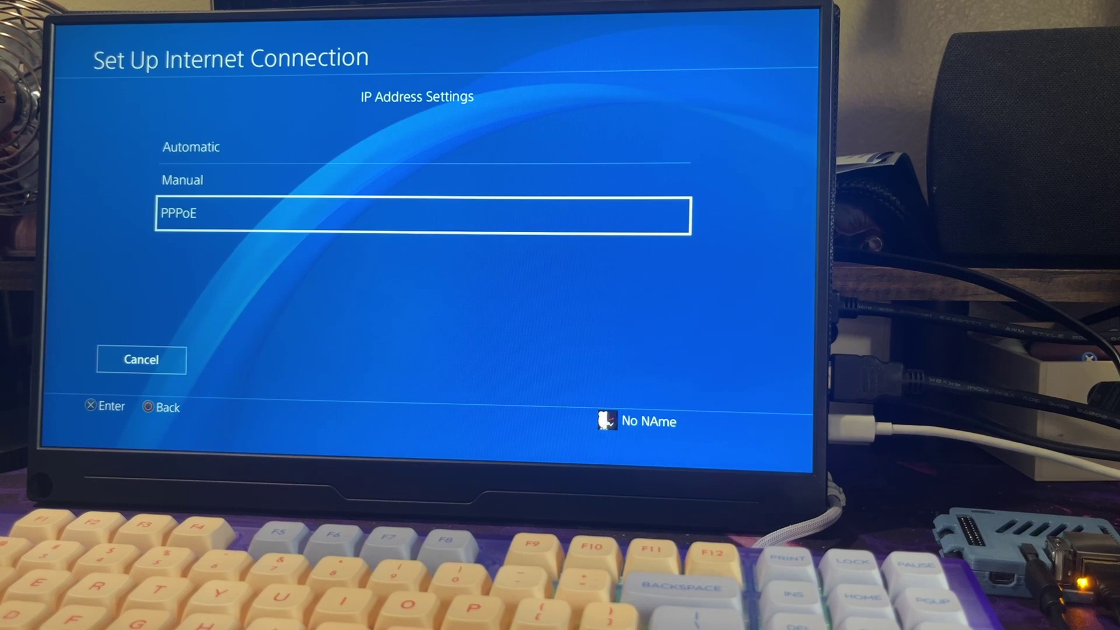
- Choose PPPoE for IP address settings and enter the PPPoE user ID
key(Return)
key(Down)
key(Return)
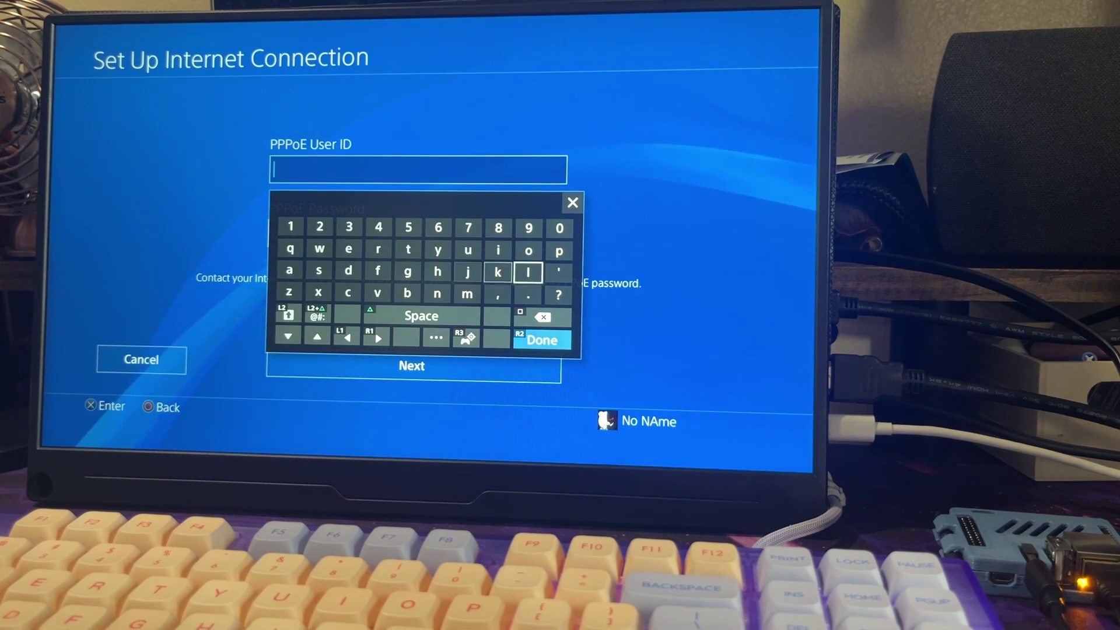
text(ppp)
key(Return)
- Replace the PPPoE password and confirm the credentials to continue to DNS settings
key(Down)
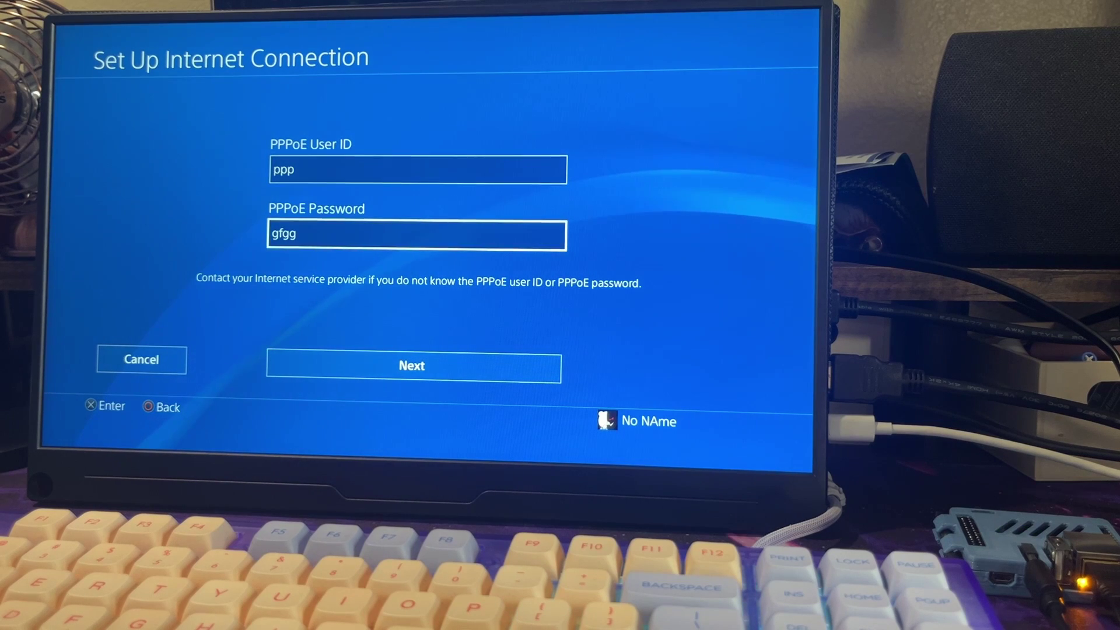
key(Return)
key(BackSpace)
key(BackSpace)
key(BackSpace)
key(BackSpace)
key(Right)
key(Right)
key(Right)
key(Right)
key(Right)
key(Up)
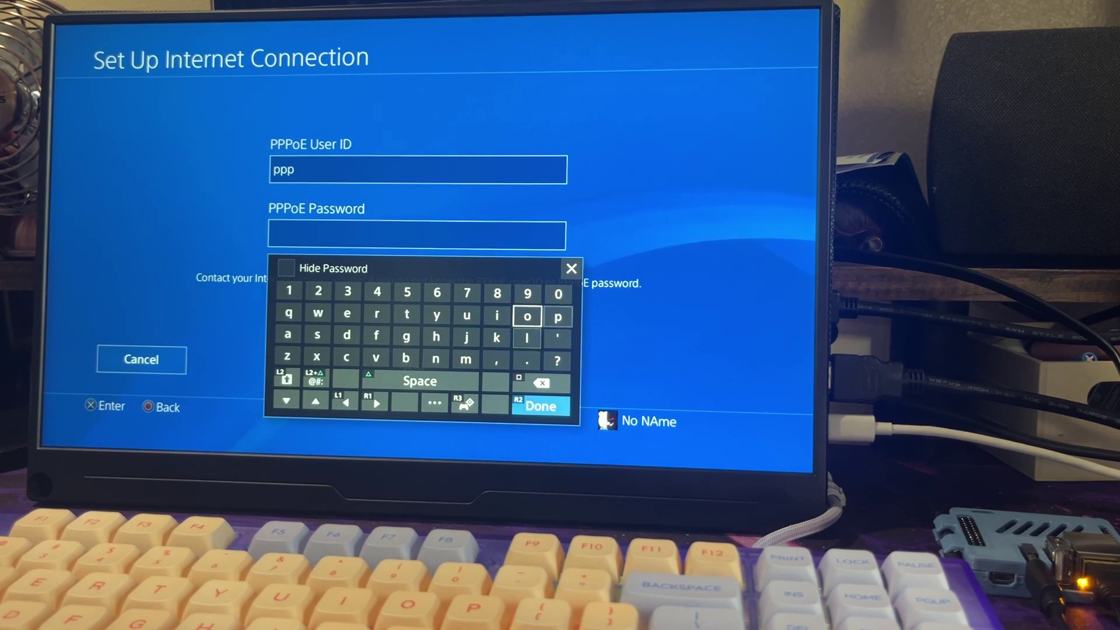
key(Return)
key(Return)
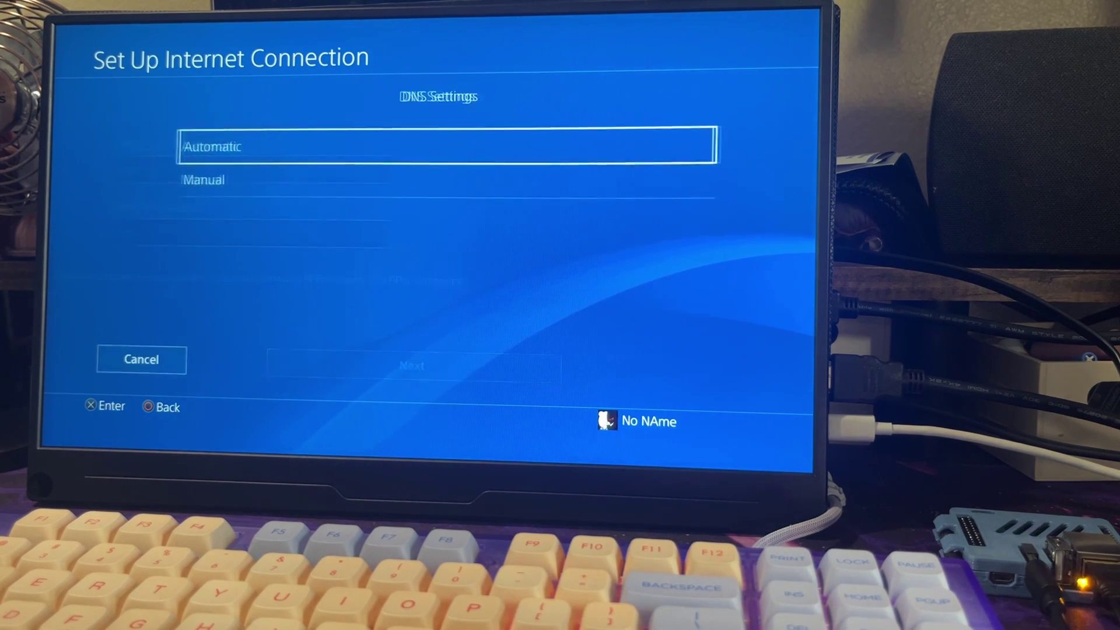
key(Return)
key(Return)
key(Return)
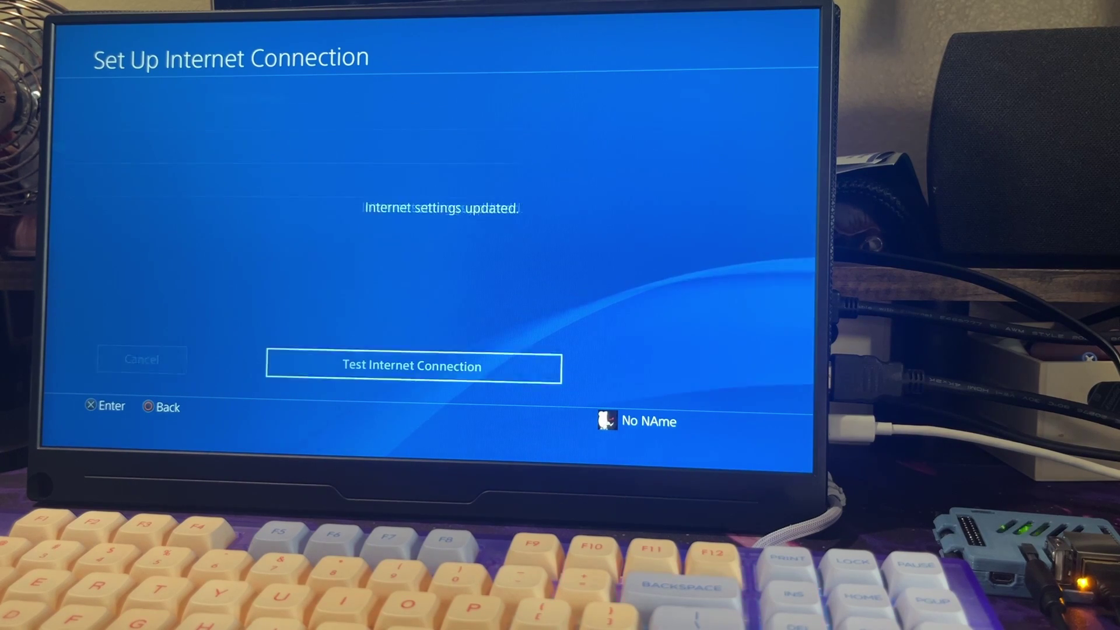
- Return to the home screen and choose Restart PS4 under Power > Power Options
key(Escape)
key(Escape)
key(Escape)
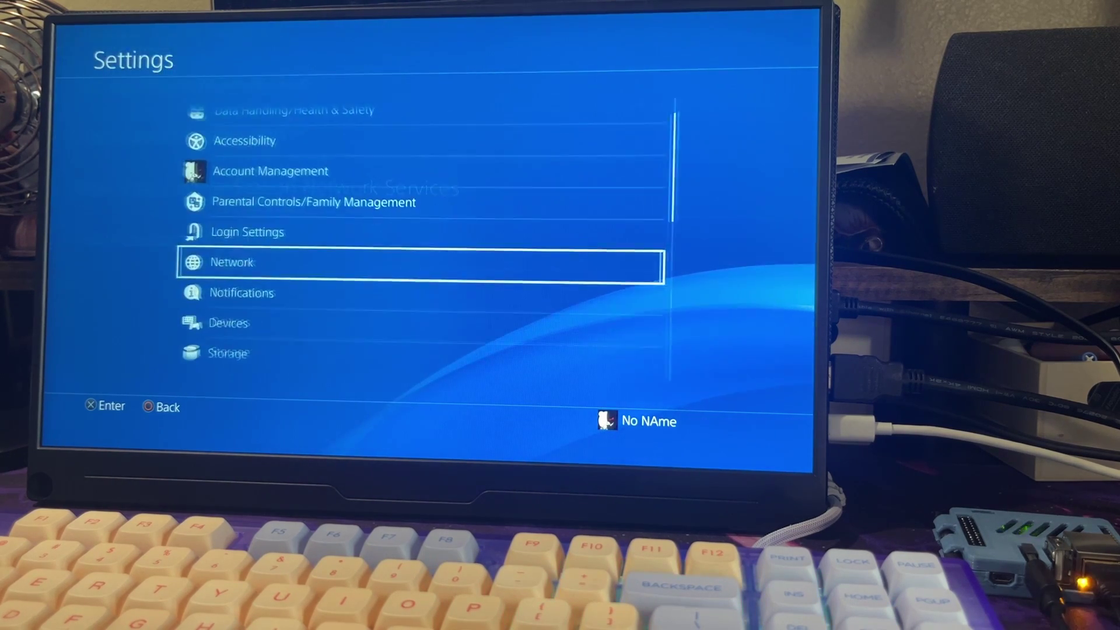
key(Down)
key(Up)
key(Right)
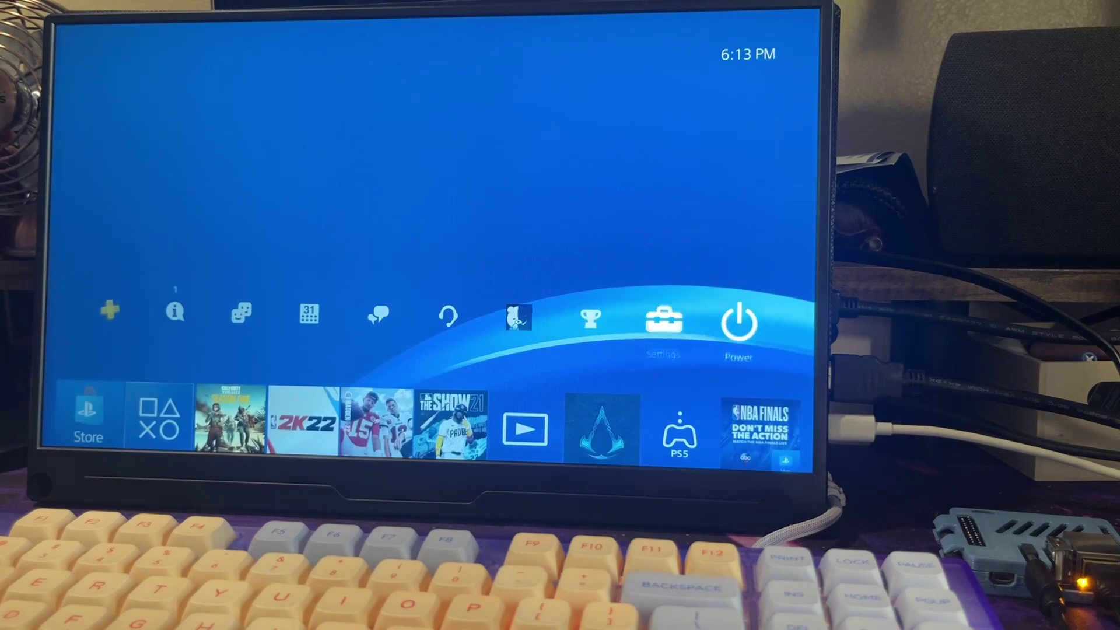
key(Return)
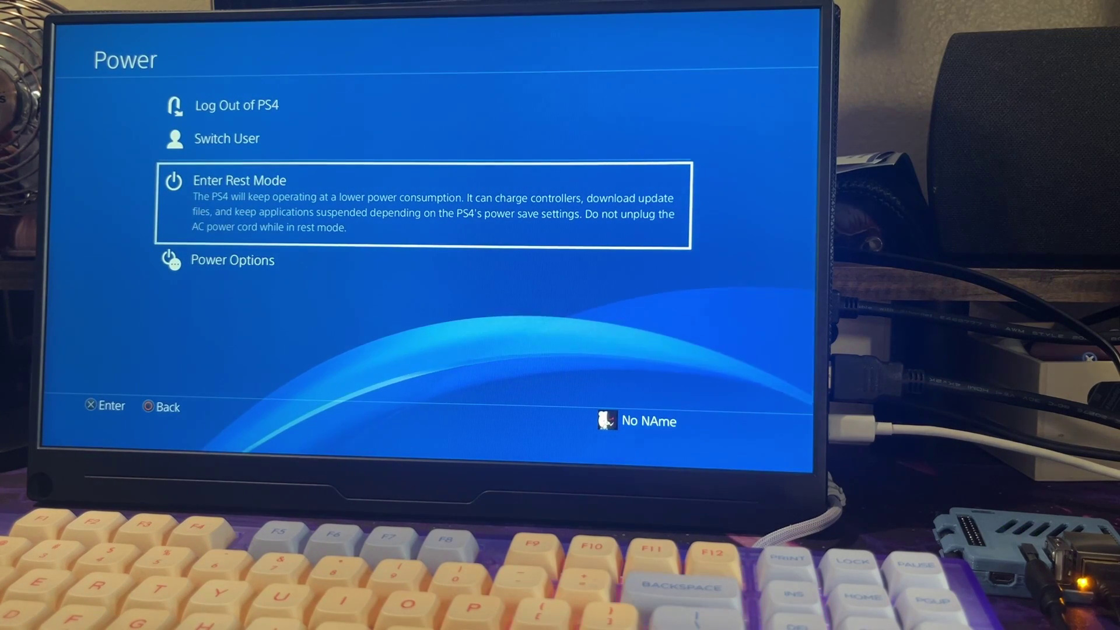
key(Down)
key(Return)
key(Down)
key(Down)
key(Return)
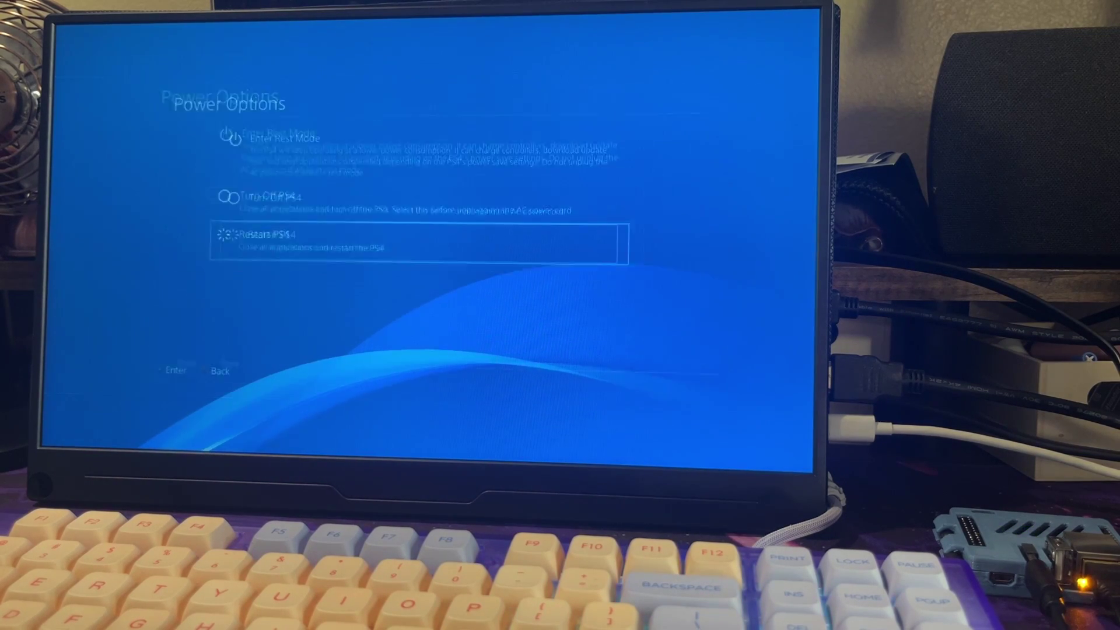
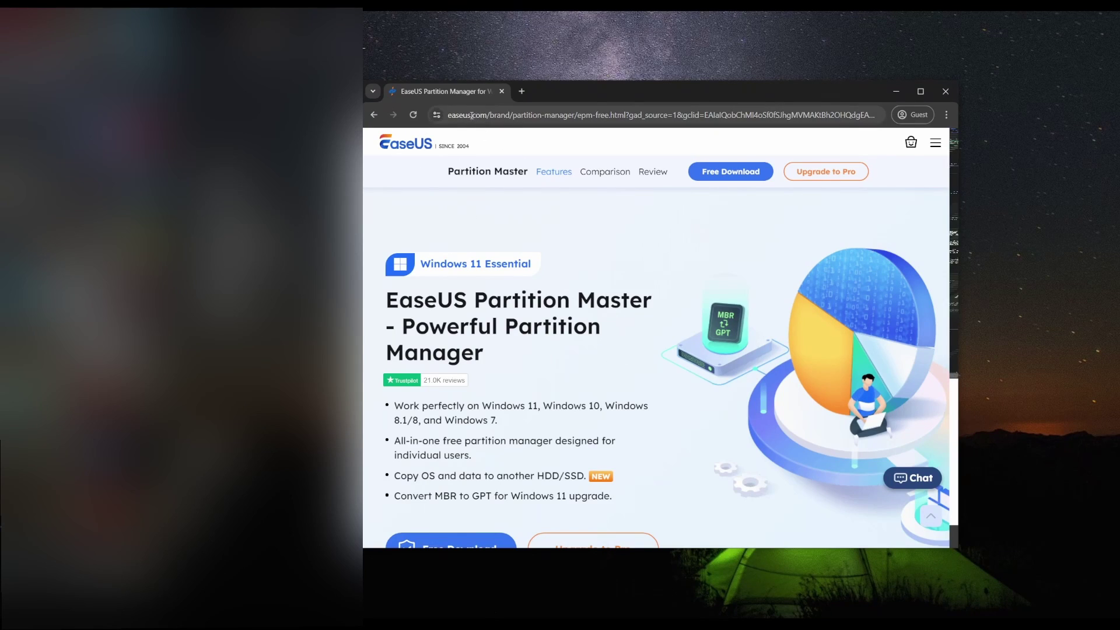
- Scroll down the EaseUS Partition Master Free download page in Chrome
scroll(525, 251, down, 4)
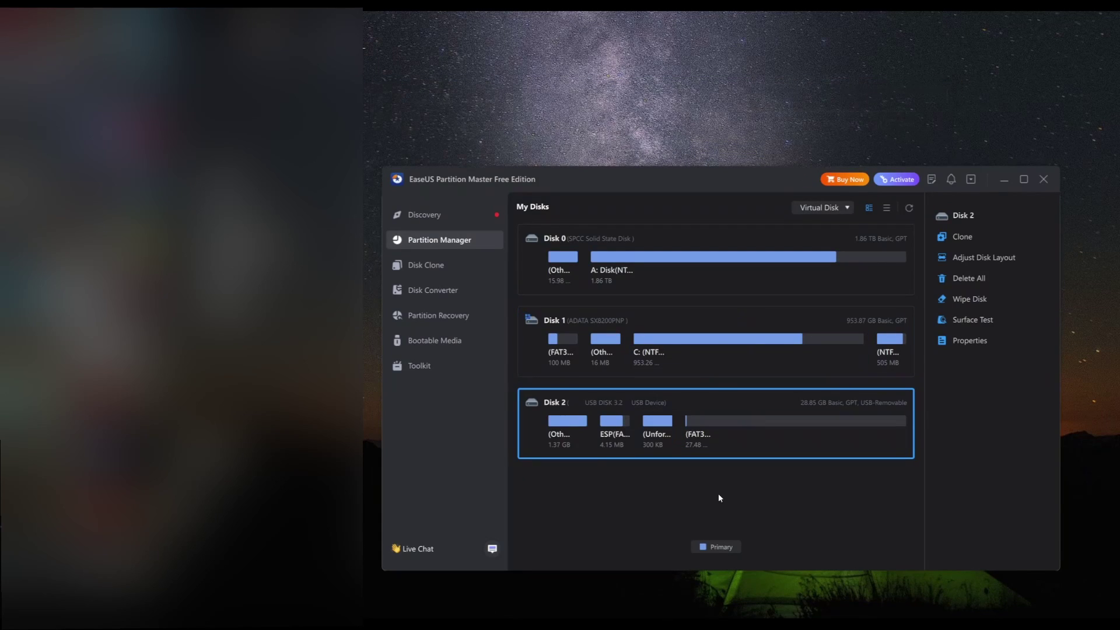
- Check USB Drive (D:) Properties to confirm it is FAT32 with 27.4 GB capacity
click(524, 575)
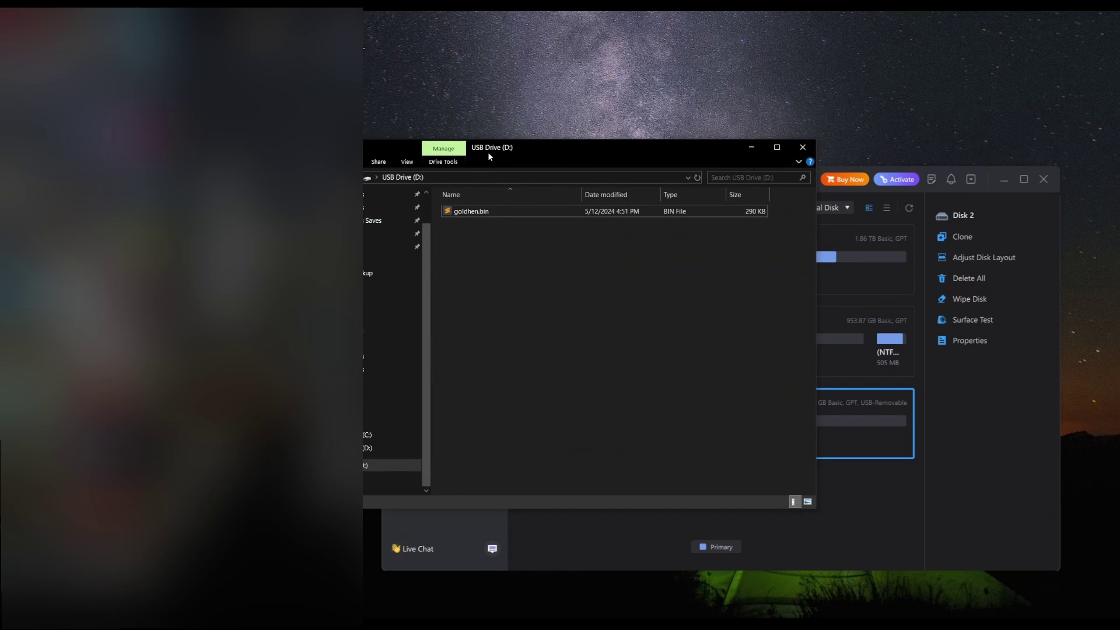
drag(490, 149, 645, 172)
right_click(526, 487)
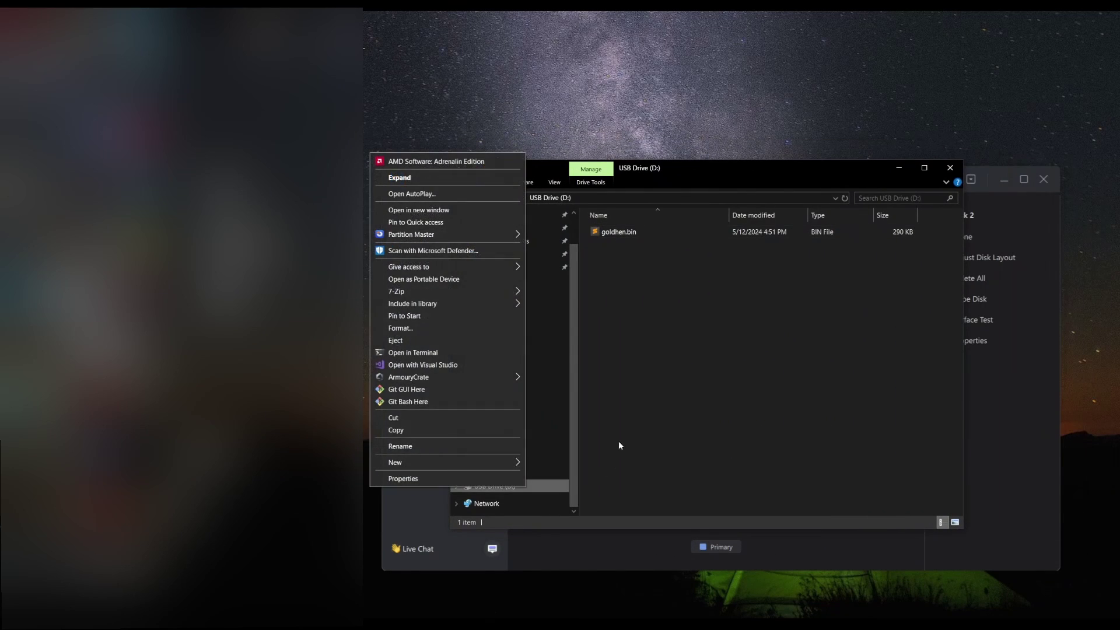
click(474, 479)
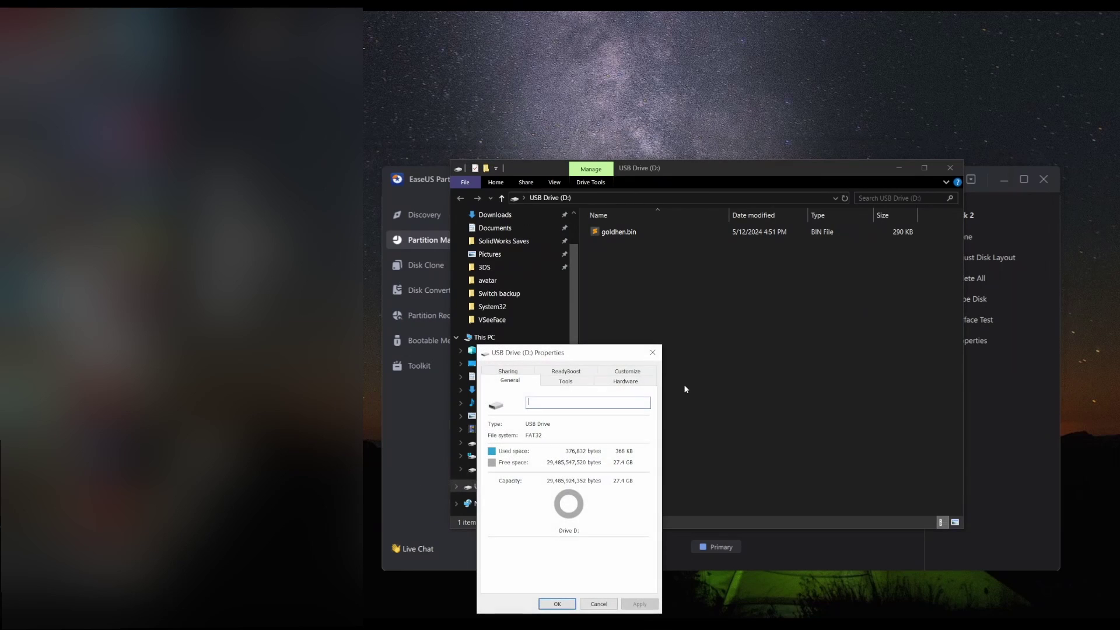
click(652, 353)
- Delete Disk 2's first partition and the 4.15 MB ESP partition
click(899, 168)
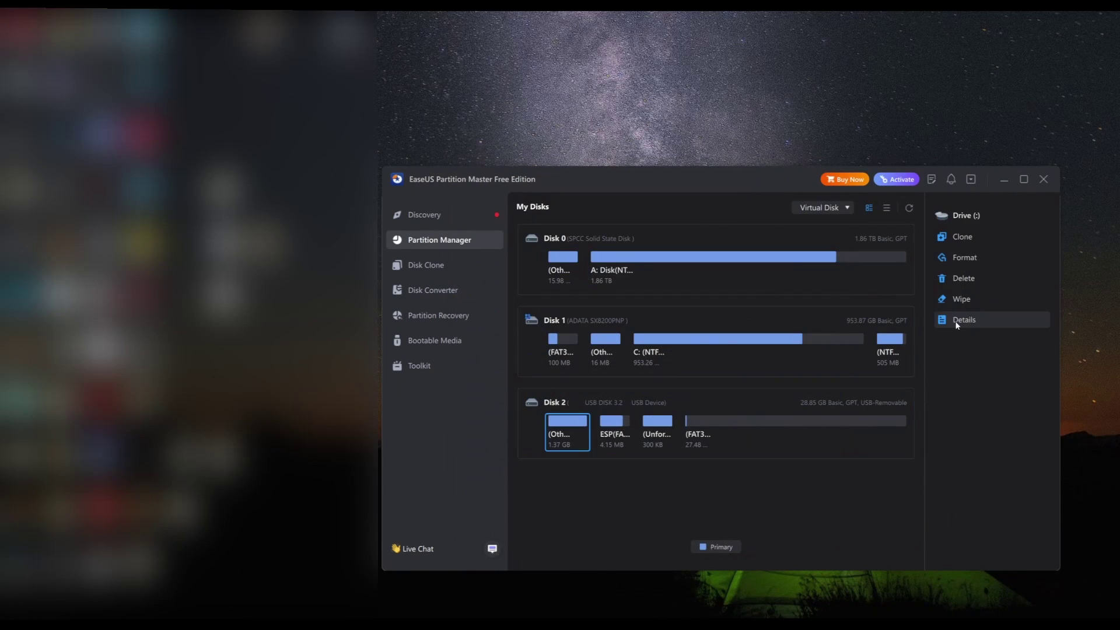
click(966, 279)
click(788, 420)
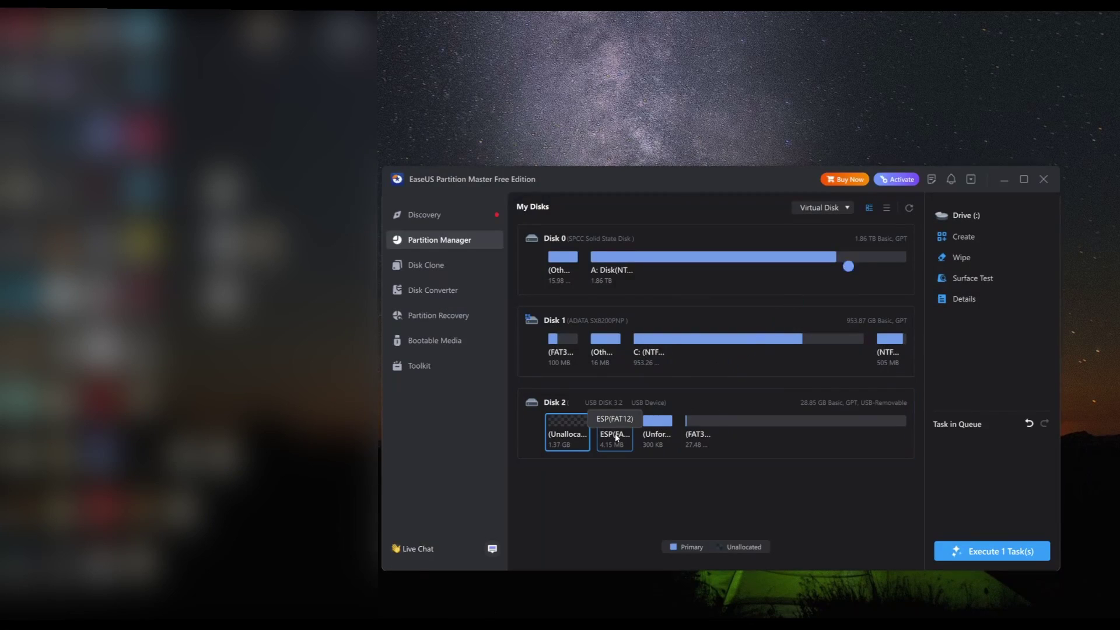
click(614, 431)
key(Delete)
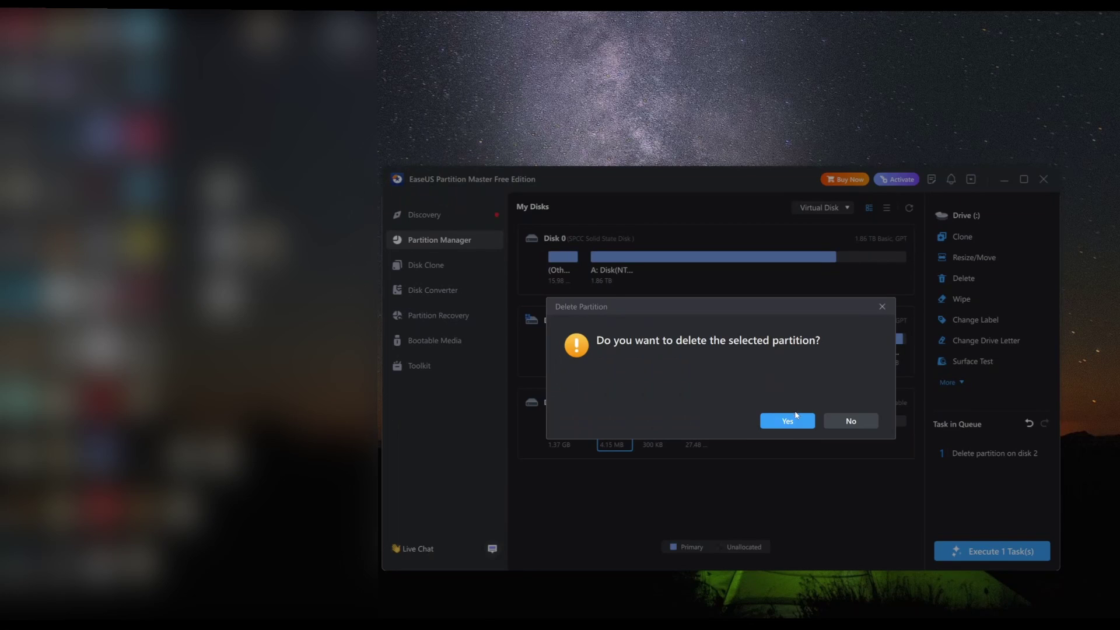
click(788, 420)
- Delete the 300 KB and large FAT32 partitions, then apply all four queued deletions
click(617, 431)
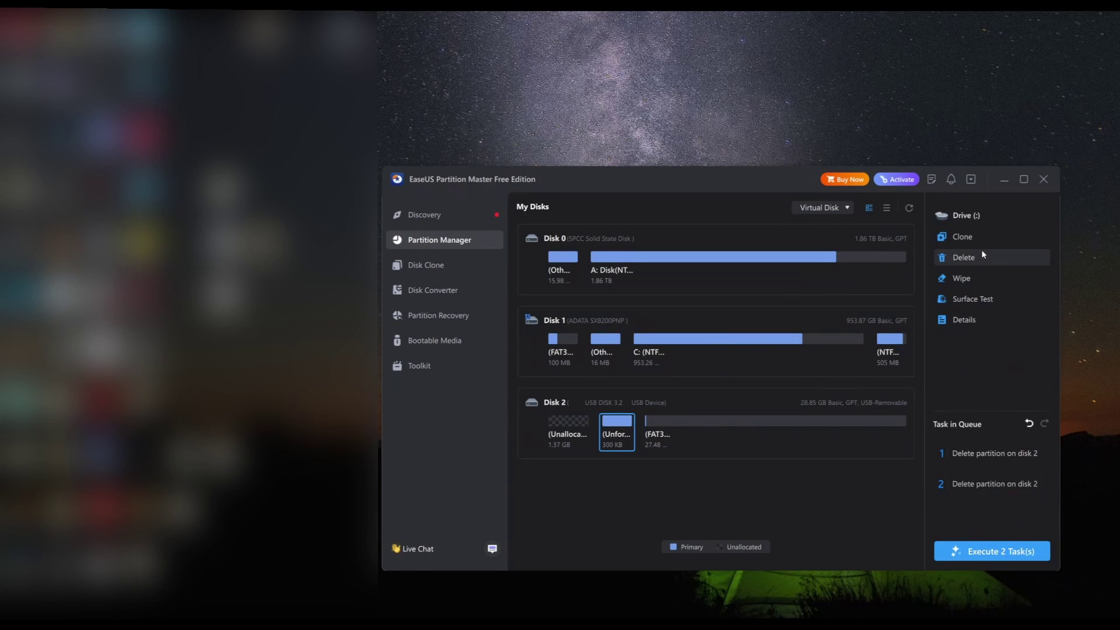
click(983, 257)
click(787, 421)
click(656, 417)
click(964, 279)
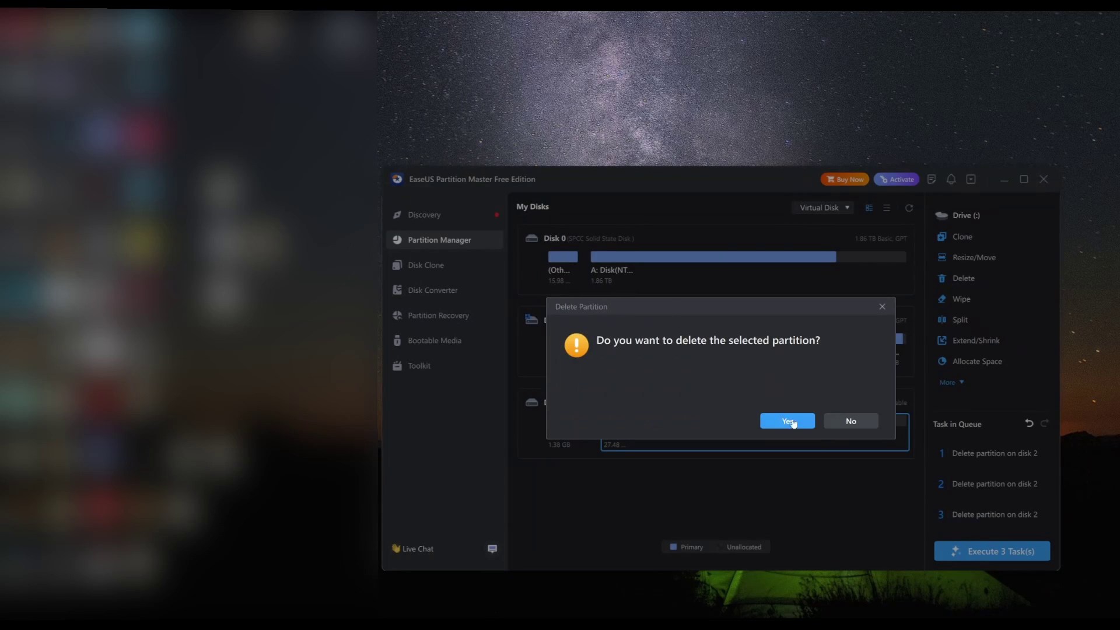
click(800, 423)
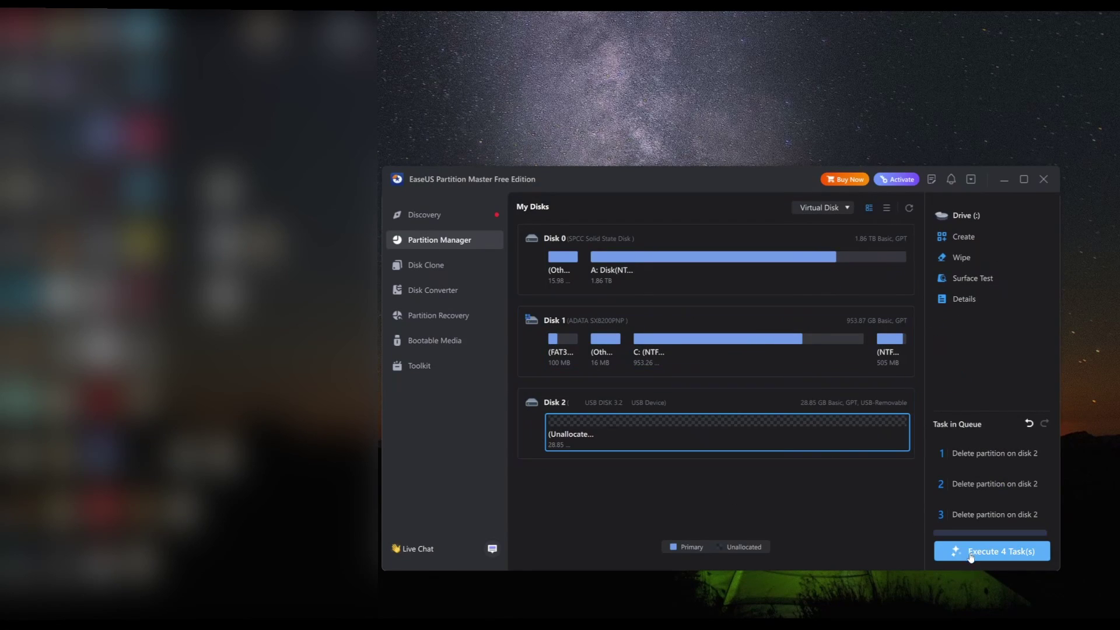
click(972, 557)
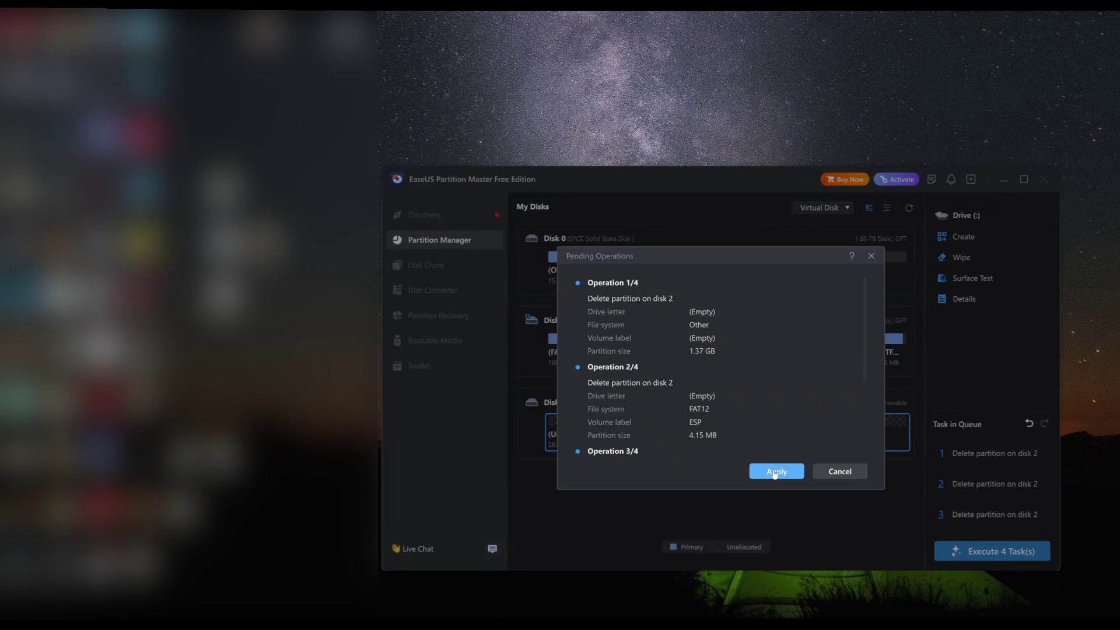
click(774, 473)
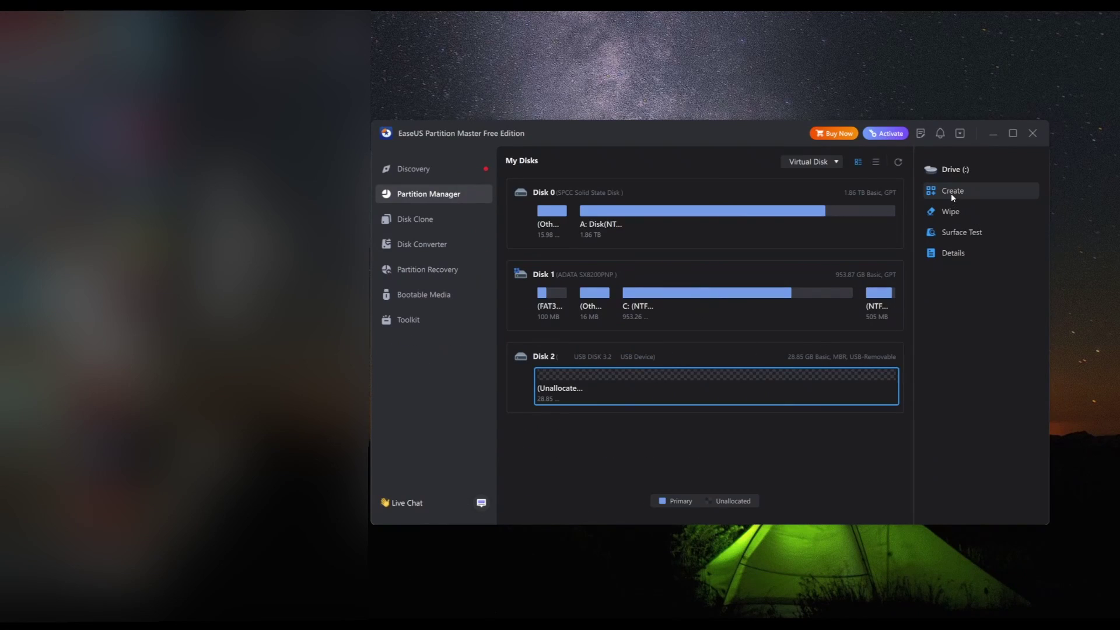
- Set up a new exFAT partition E: in Disk 2's 28.85 GB unallocated space
click(951, 192)
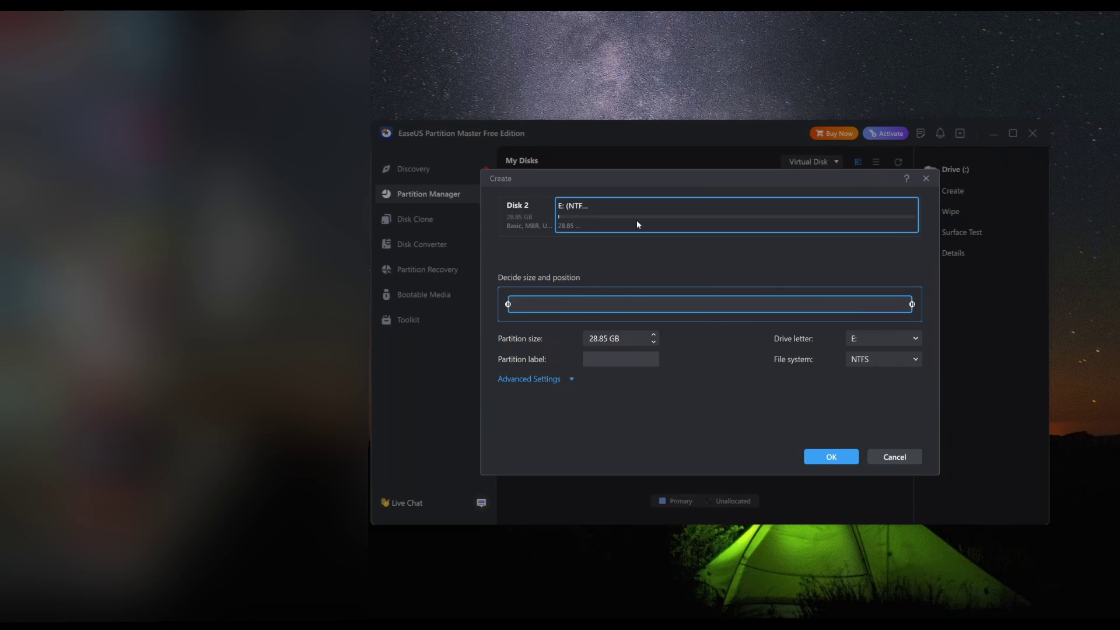
click(855, 361)
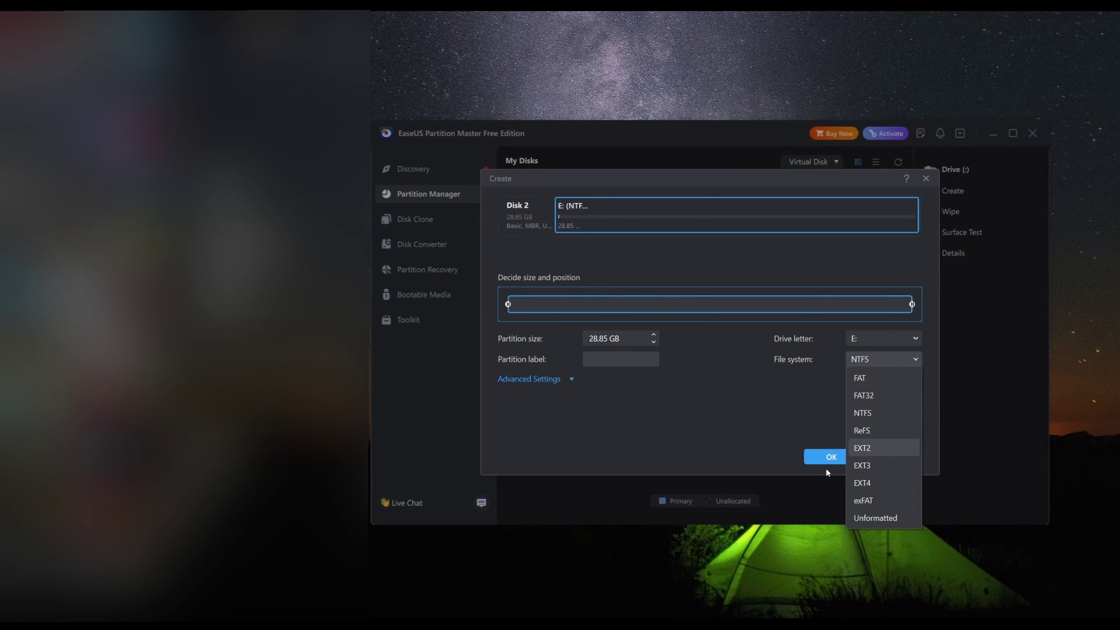
click(889, 499)
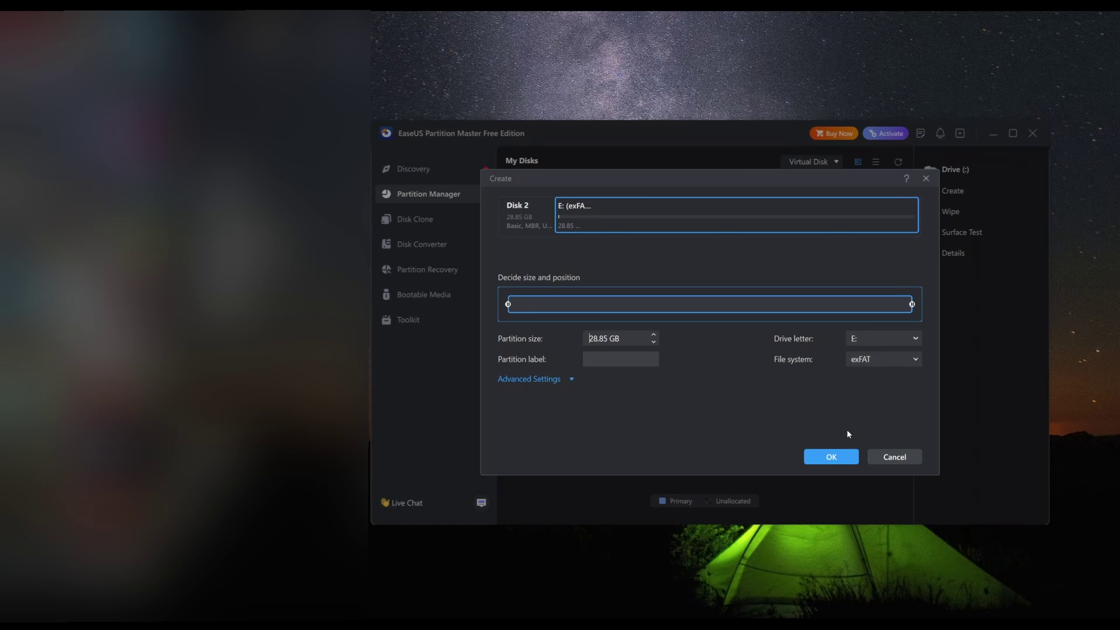
click(831, 457)
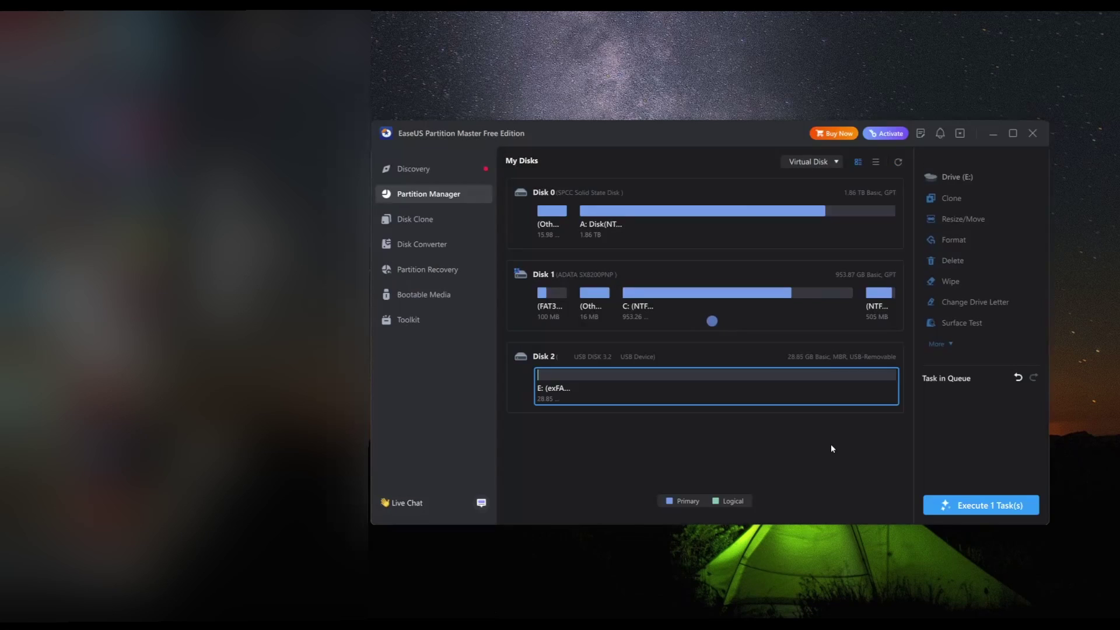
- Apply the exFAT partition creation, then close Partition Master and dismiss the upgrade ad
click(992, 507)
click(766, 426)
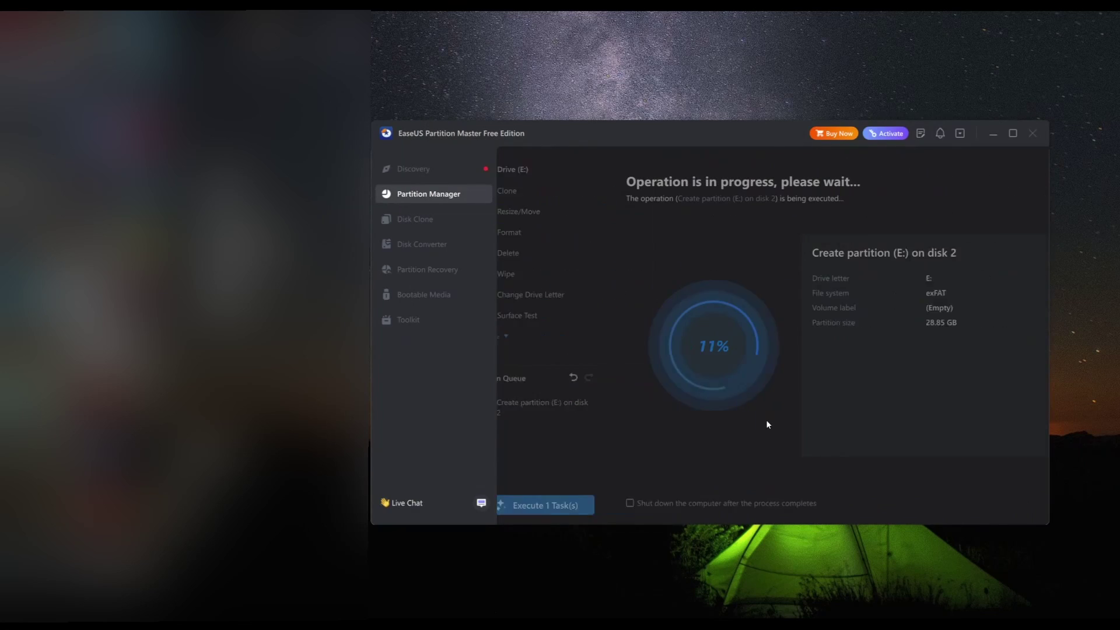
drag(690, 133, 557, 121)
click(855, 484)
click(897, 121)
click(760, 182)
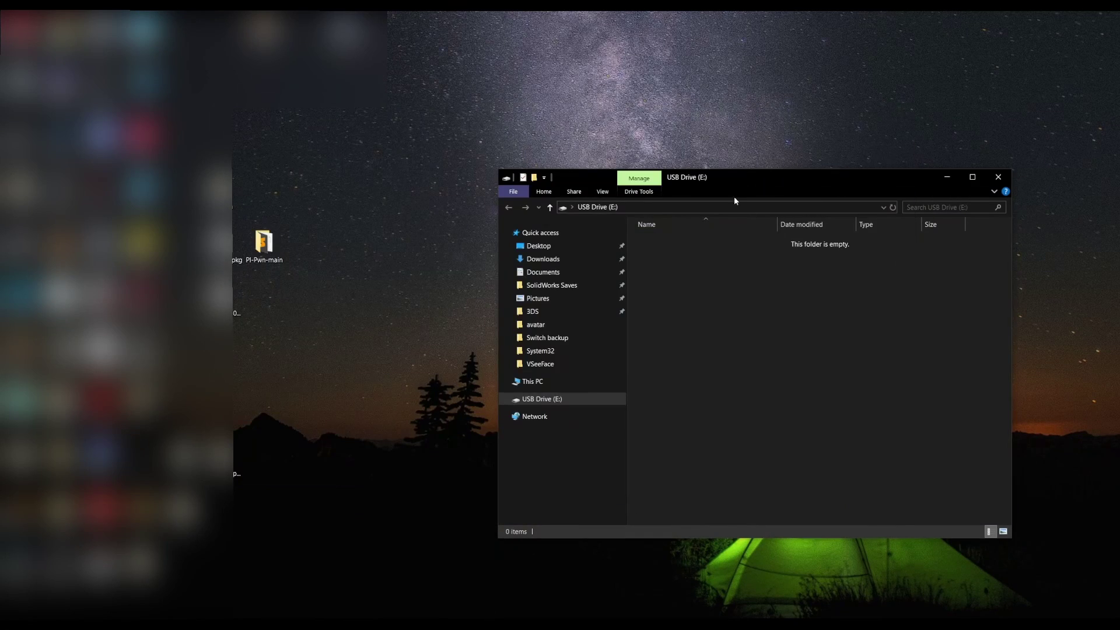